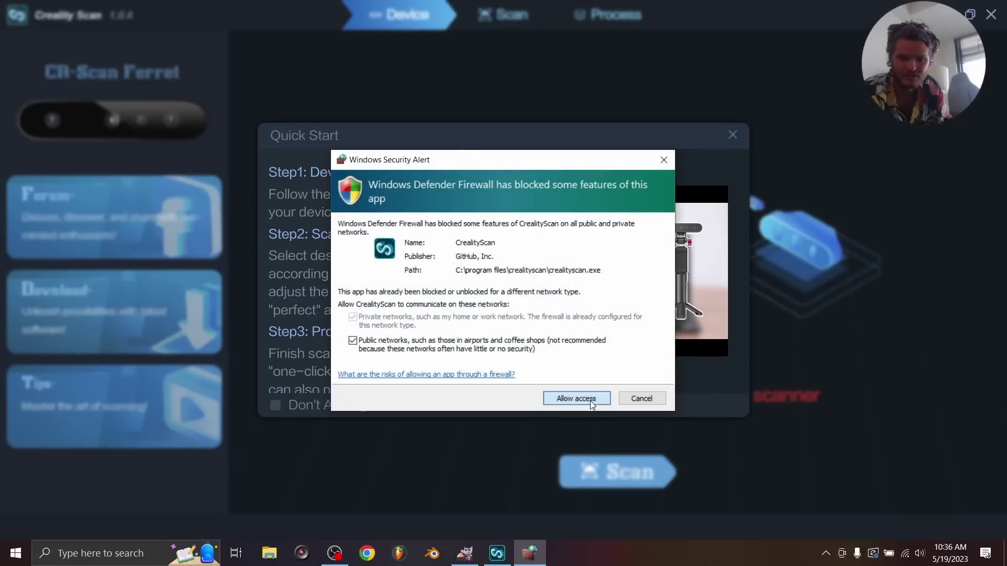
Step: Allow Creality Scan through the firewall and close the Quick Start guide
{"action": "left_click", "coordinate": [575, 398]}
{"action": "left_click", "coordinate": [731, 135]}
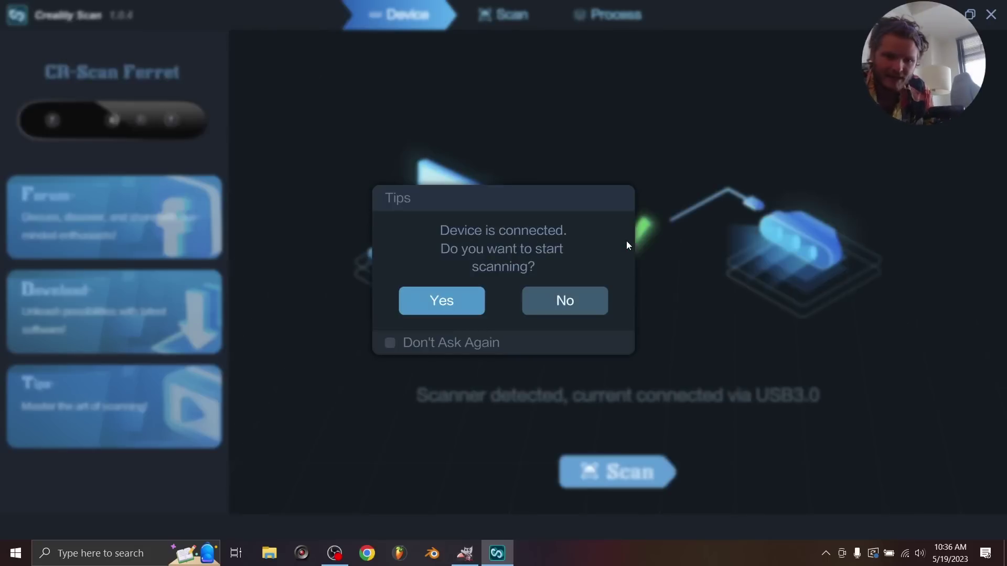
Step: Agree to start scanning, opening the Normal, Middle, Geometry, Hi-Quality, Color configuration
{"action": "left_click", "coordinate": [434, 309]}
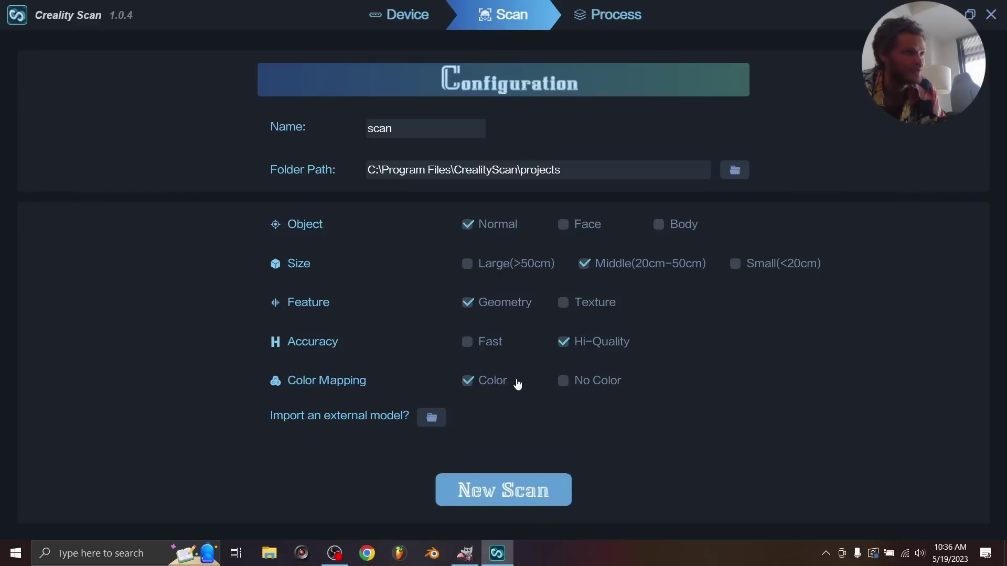
Step: Start a new scan and bring the shoe to the Perfect scanning distance
{"action": "left_click", "coordinate": [519, 498]}
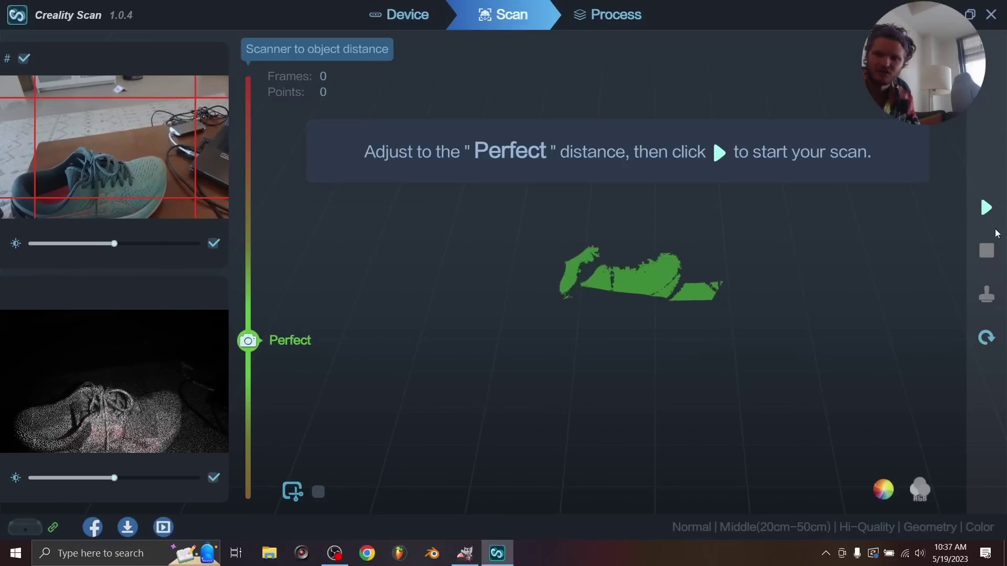
Step: Capture the shoe until the scan holds 479 frames and 89140 points
{"action": "left_click", "coordinate": [986, 208]}
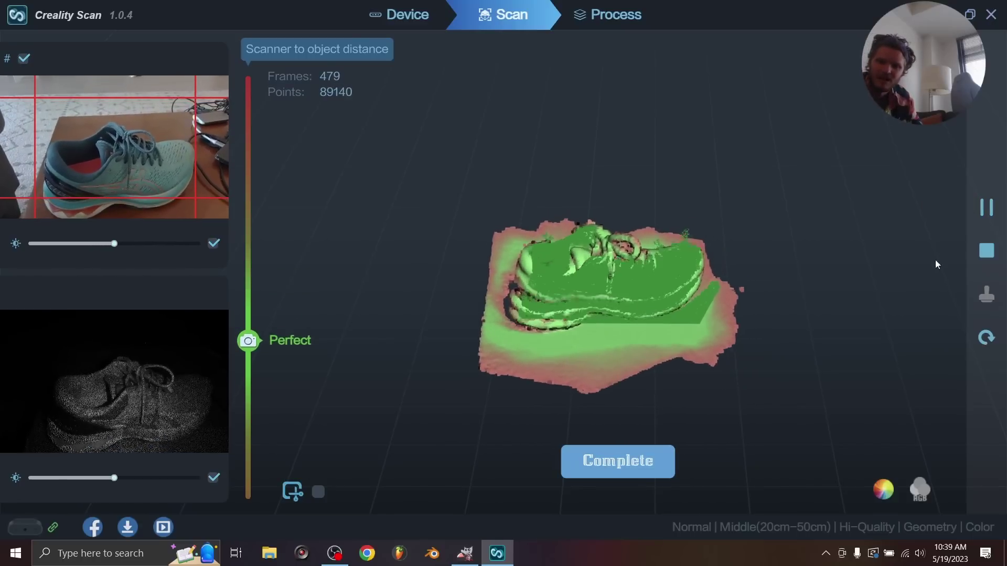
Step: Finish and confirm the 479-frame shoe scan, then orbit the point cloud to check it
{"action": "left_click", "coordinate": [986, 252]}
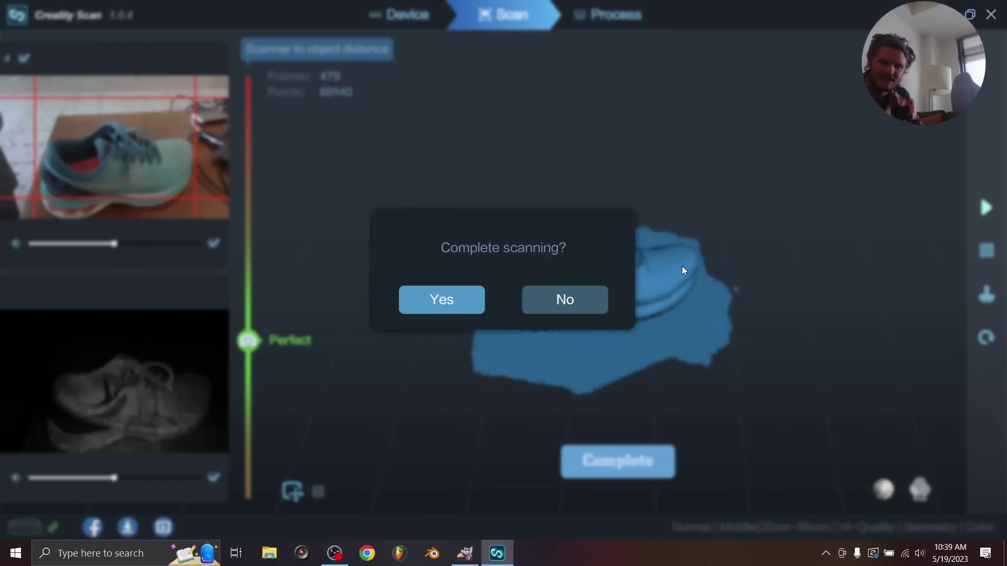
{"action": "left_click", "coordinate": [451, 301]}
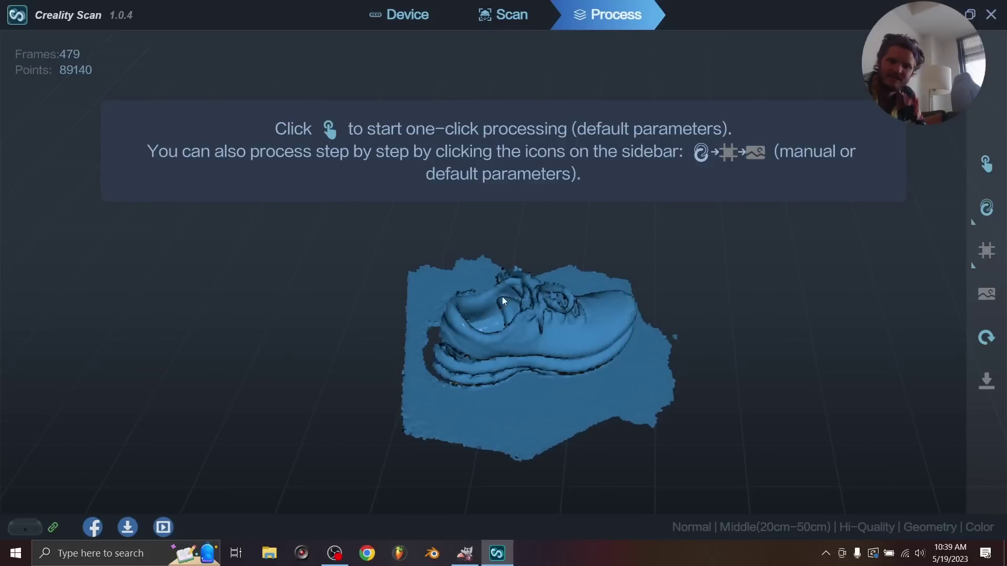
{"action": "left_click_drag", "start_coordinate": [502, 300], "coordinate": [495, 336]}
{"action": "scroll", "coordinate": [540, 320], "scroll_direction": "up", "scroll_amount": 6}
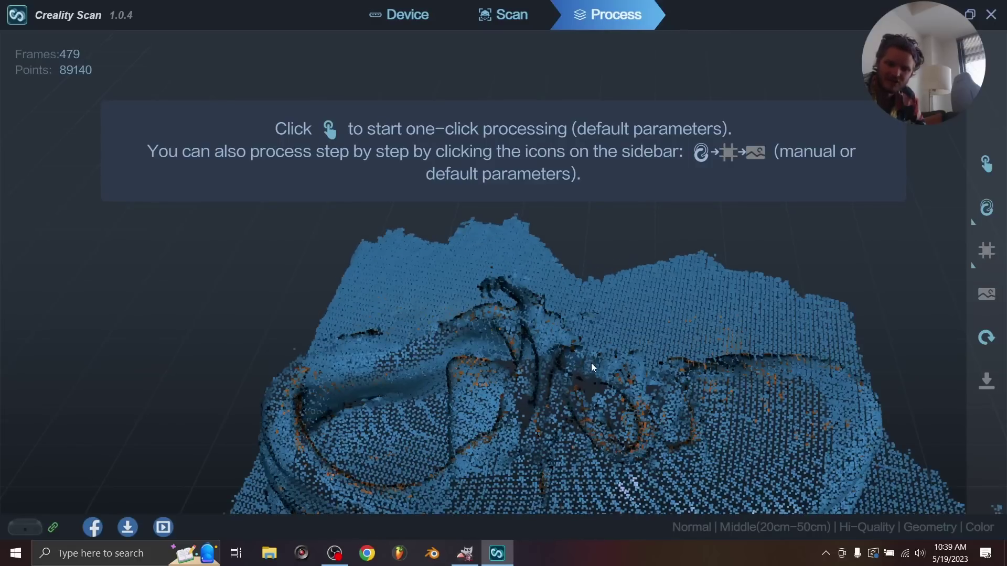
{"action": "left_click_drag", "start_coordinate": [591, 363], "coordinate": [486, 307]}
{"action": "scroll", "coordinate": [560, 342], "scroll_direction": "down", "scroll_amount": 4}
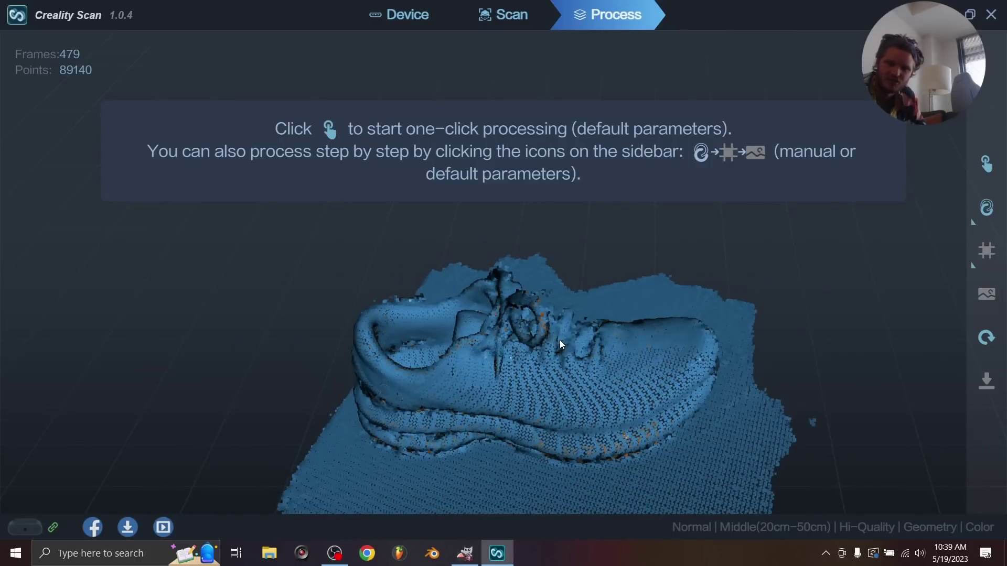
{"action": "scroll", "coordinate": [559, 342], "scroll_direction": "down", "scroll_amount": 2}
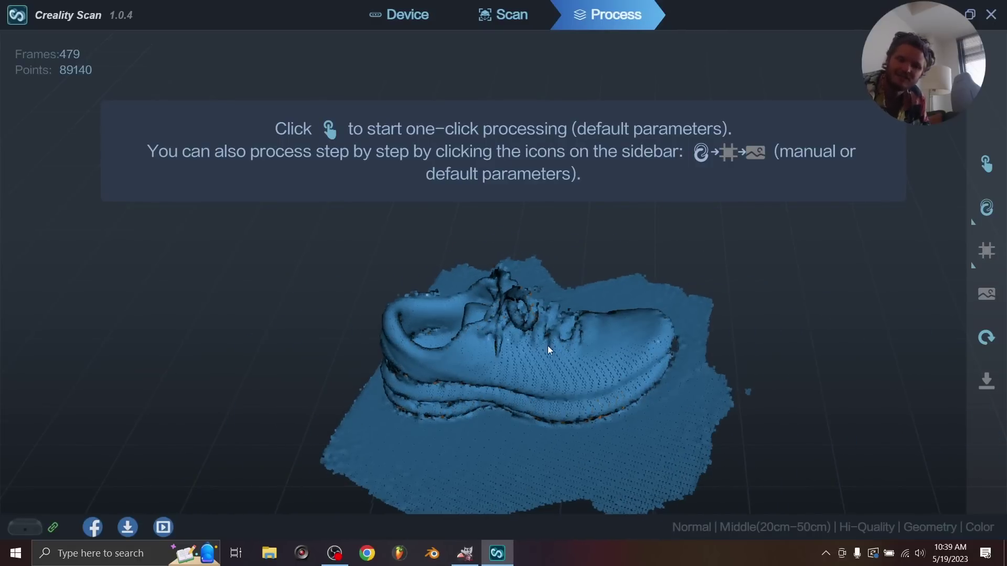
Step: Request one-click processing of the shoe point cloud with default parameters
{"action": "left_click_drag", "start_coordinate": [548, 345], "coordinate": [498, 367]}
{"action": "scroll", "coordinate": [512, 368], "scroll_direction": "up", "scroll_amount": 5}
{"action": "scroll", "coordinate": [512, 368], "scroll_direction": "down", "scroll_amount": 5}
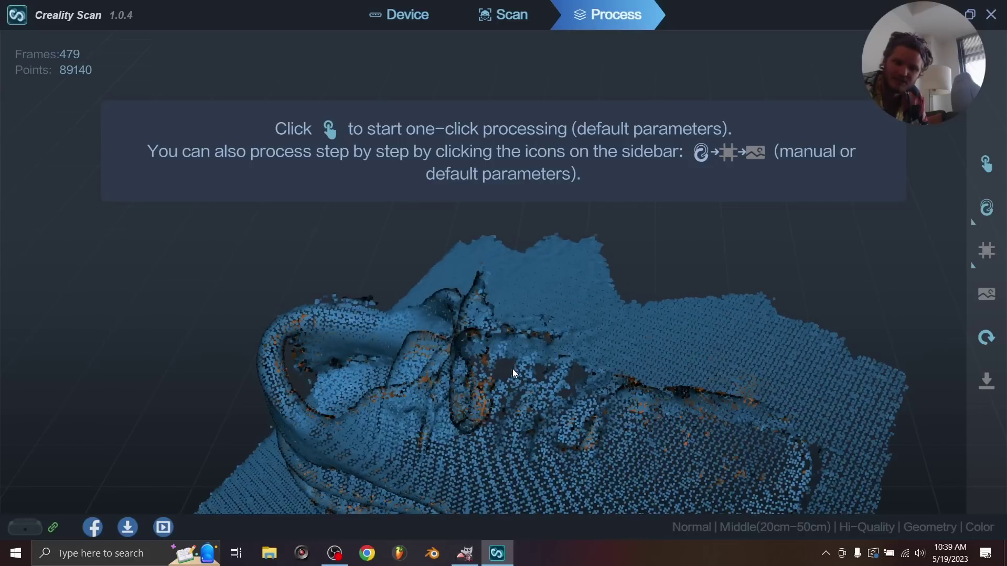
{"action": "left_click_drag", "start_coordinate": [486, 344], "coordinate": [535, 329]}
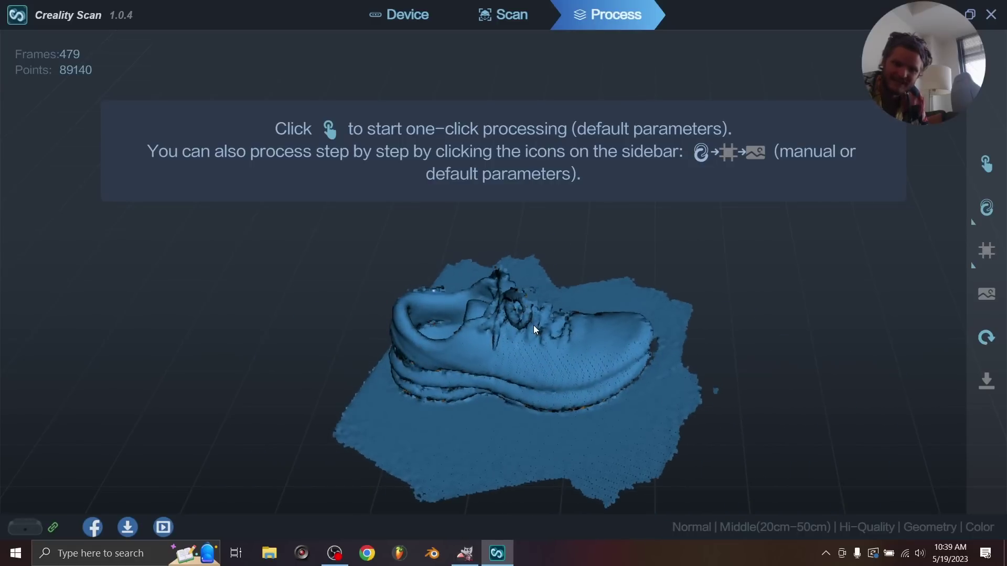
{"action": "scroll", "coordinate": [533, 326], "scroll_direction": "up", "scroll_amount": 3}
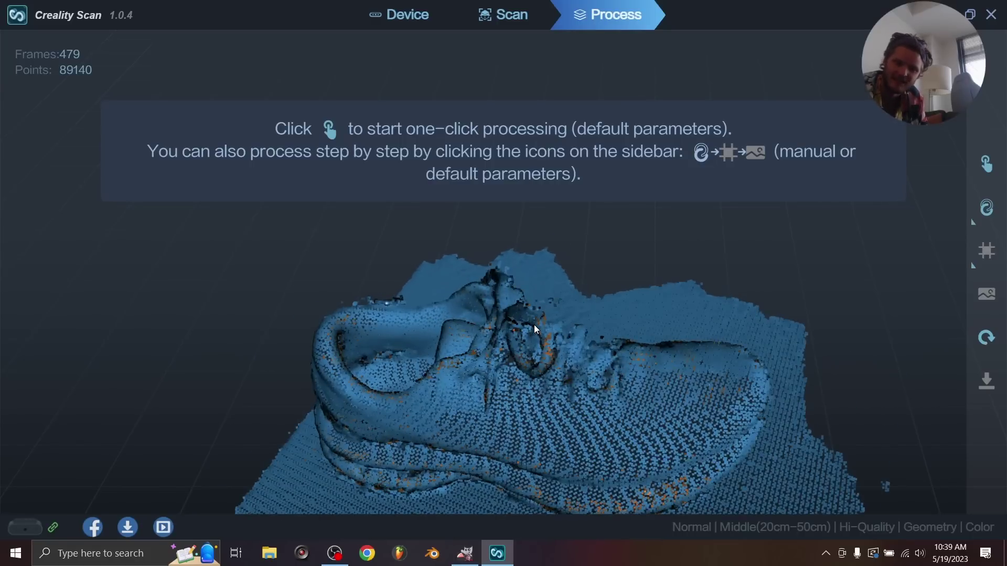
{"action": "left_click_drag", "start_coordinate": [520, 337], "coordinate": [549, 304]}
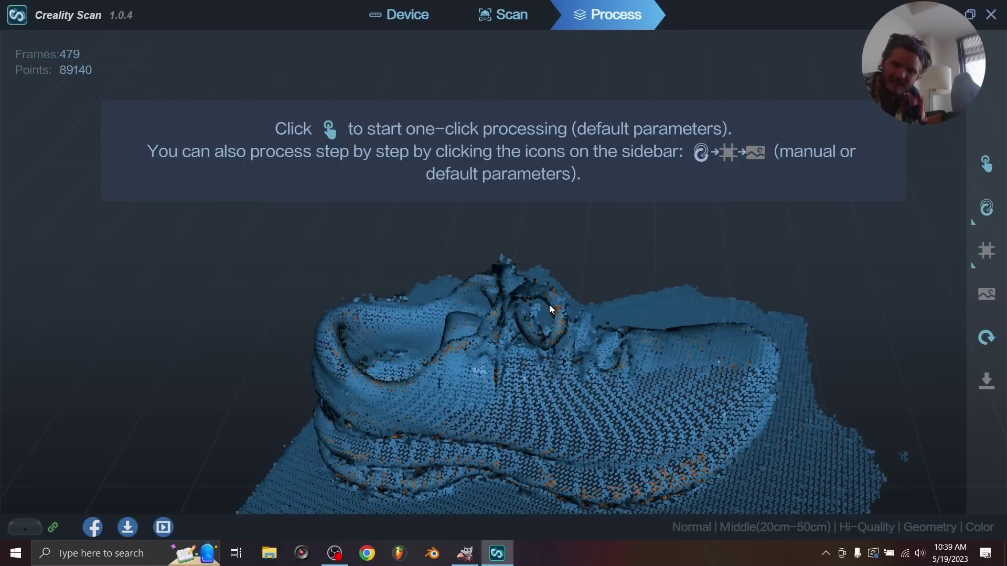
{"action": "scroll", "coordinate": [549, 305], "scroll_direction": "down", "scroll_amount": 2}
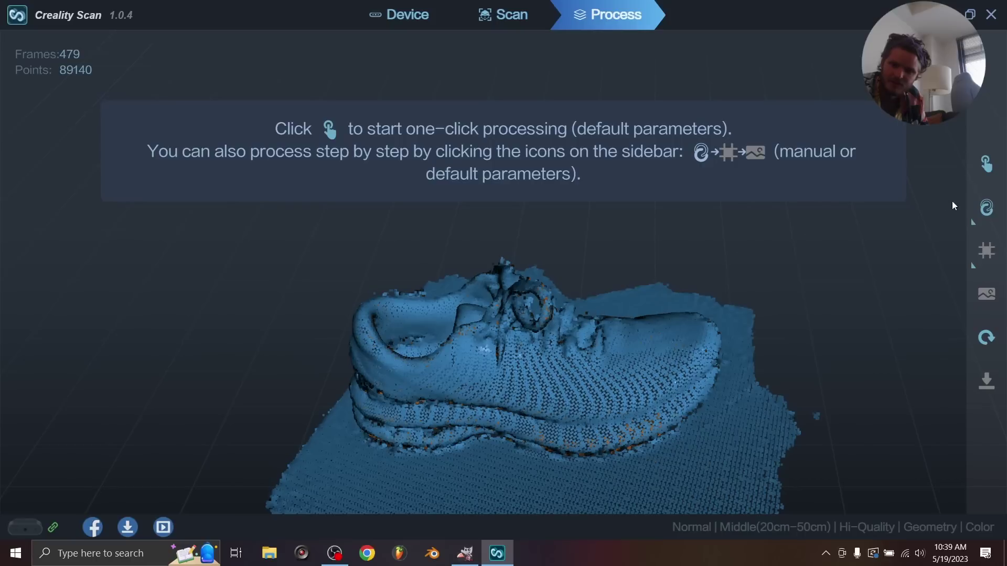
{"action": "mouse_move", "coordinate": [986, 206]}
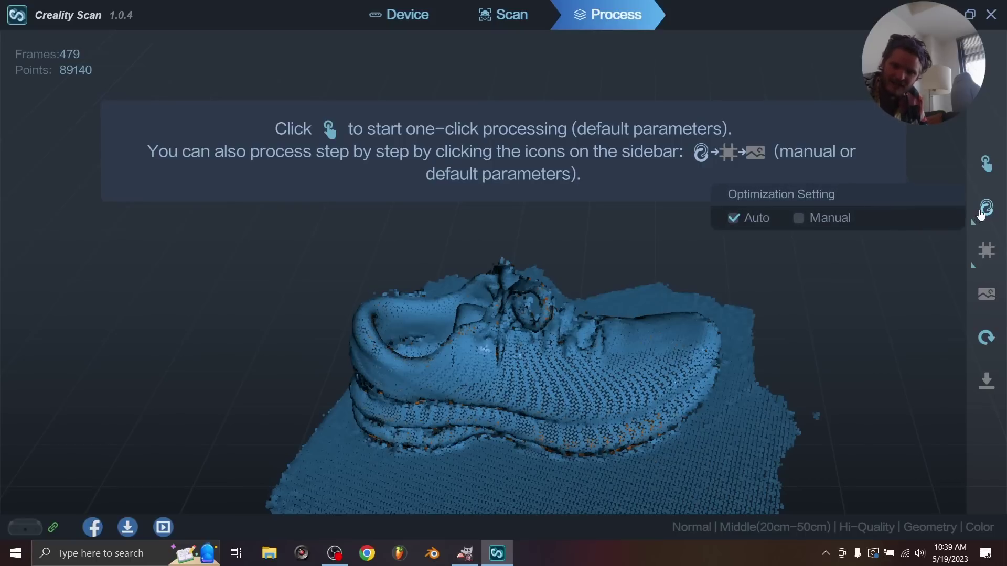
{"action": "left_click", "coordinate": [987, 165]}
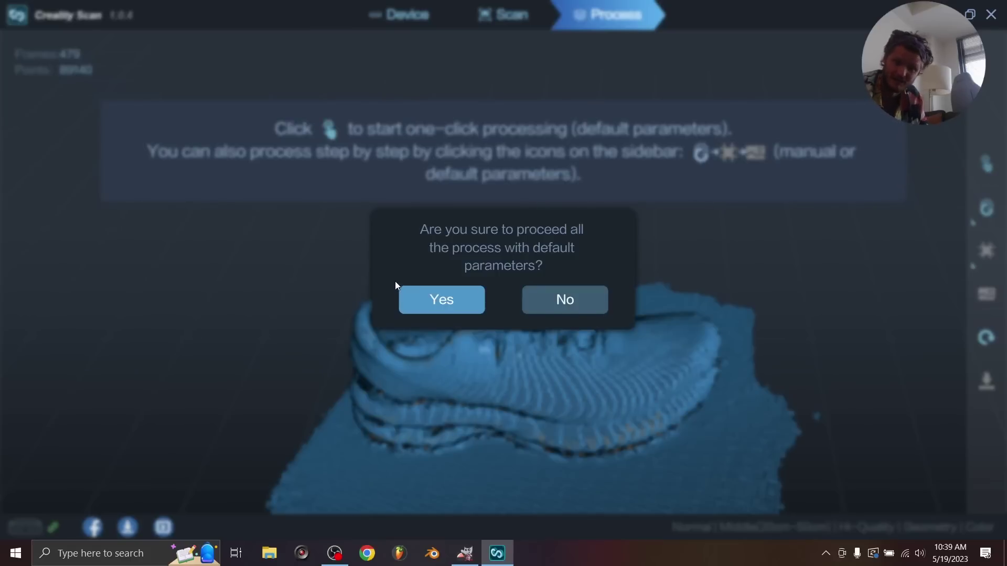
Step: Confirm default parameters and process the shoe into a coloured 1009761-face mesh
{"action": "left_click", "coordinate": [436, 304]}
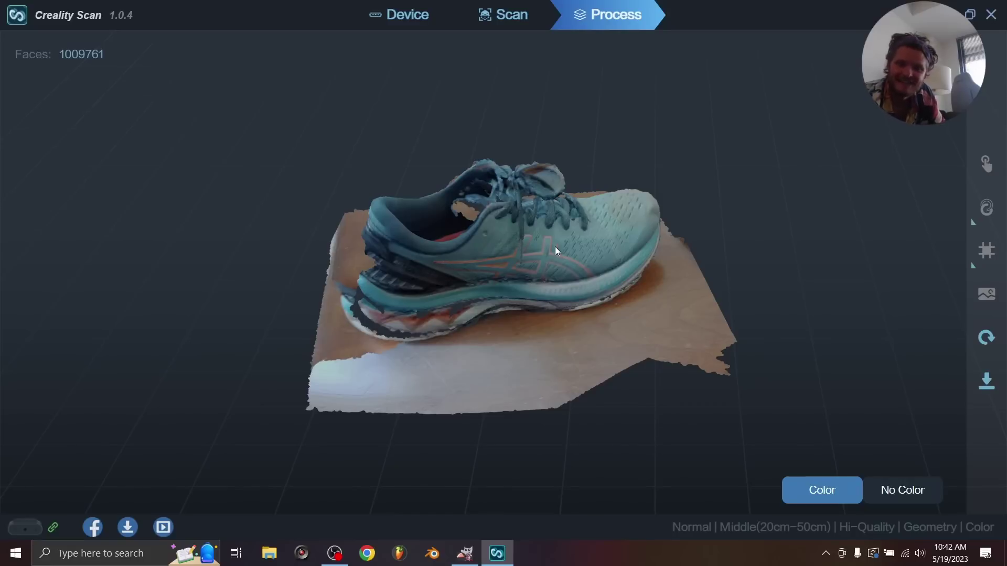
Step: Switch the shoe mesh to No Color and orbit it to inspect the laces and sole
{"action": "left_click_drag", "start_coordinate": [555, 251], "coordinate": [537, 241]}
{"action": "scroll", "coordinate": [543, 251], "scroll_direction": "up", "scroll_amount": 5}
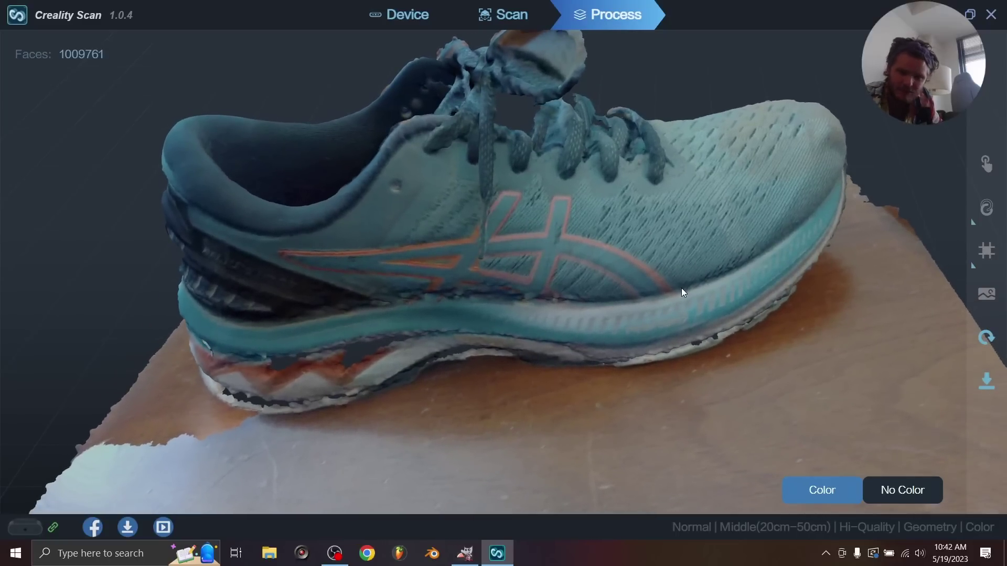
{"action": "left_click", "coordinate": [880, 496]}
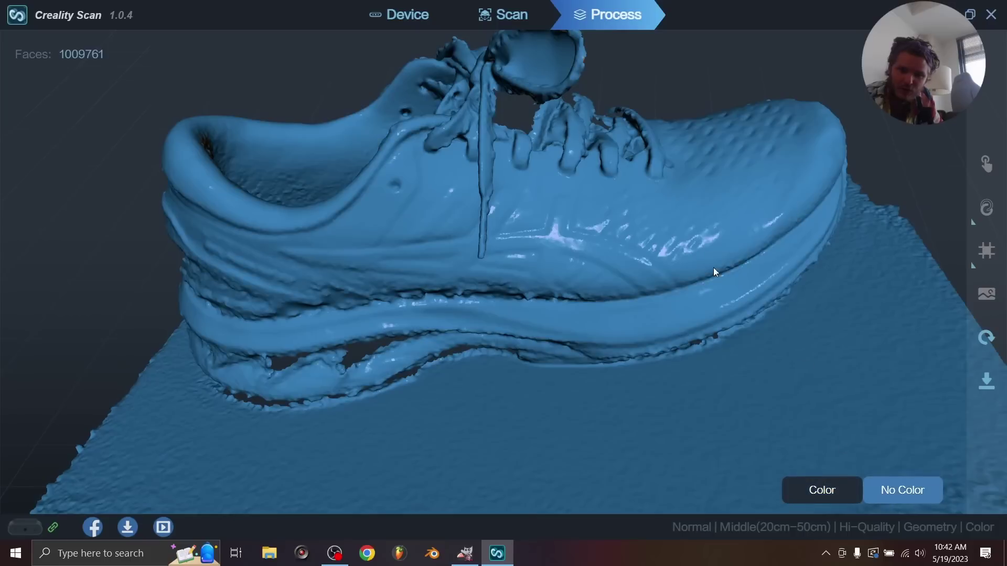
{"action": "left_click_drag", "start_coordinate": [659, 219], "coordinate": [731, 262]}
{"action": "scroll", "coordinate": [731, 262], "scroll_direction": "up", "scroll_amount": 3}
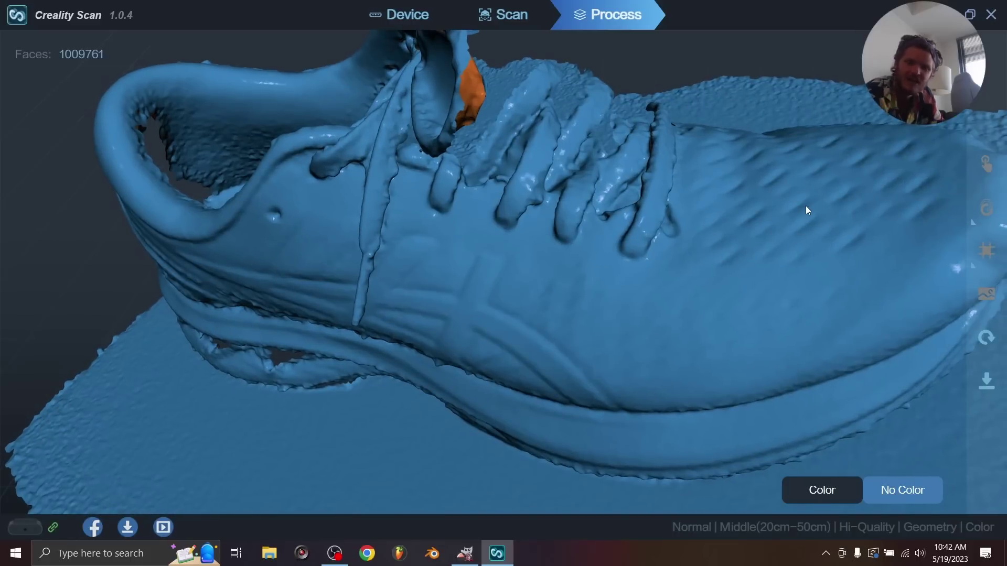
{"action": "scroll", "coordinate": [767, 232], "scroll_direction": "down", "scroll_amount": 1}
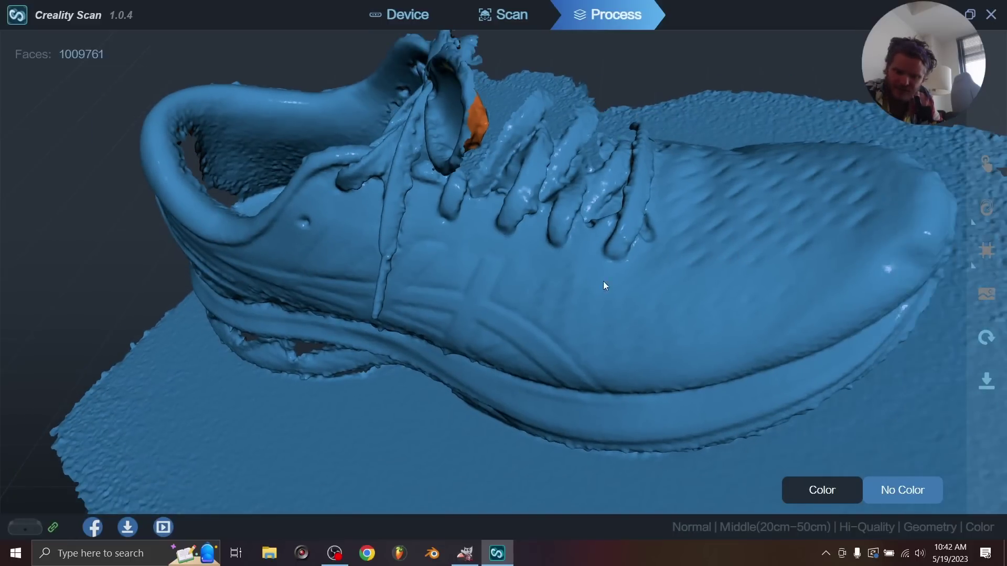
{"action": "left_click_drag", "start_coordinate": [492, 306], "coordinate": [568, 272]}
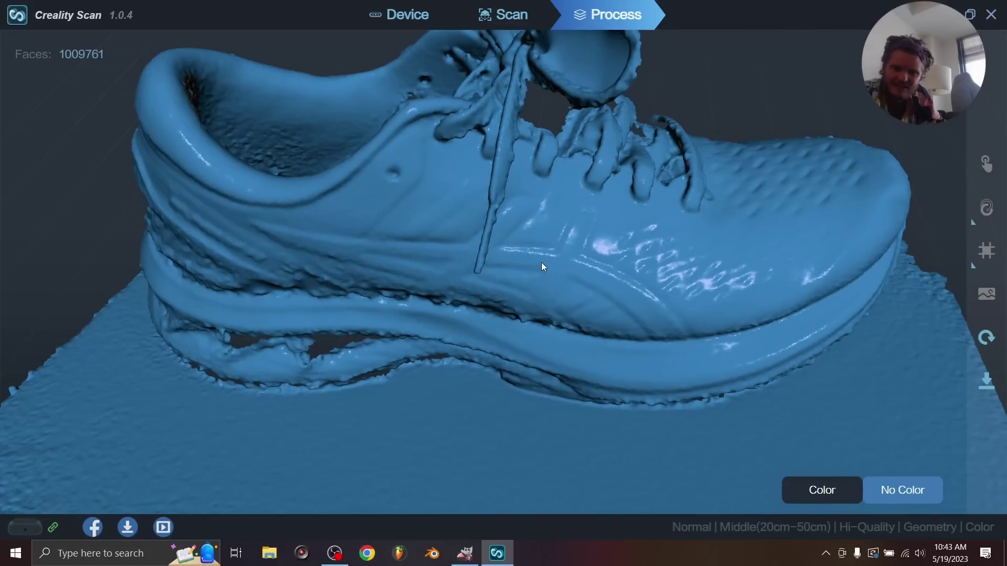
{"action": "left_click_drag", "start_coordinate": [541, 262], "coordinate": [524, 251]}
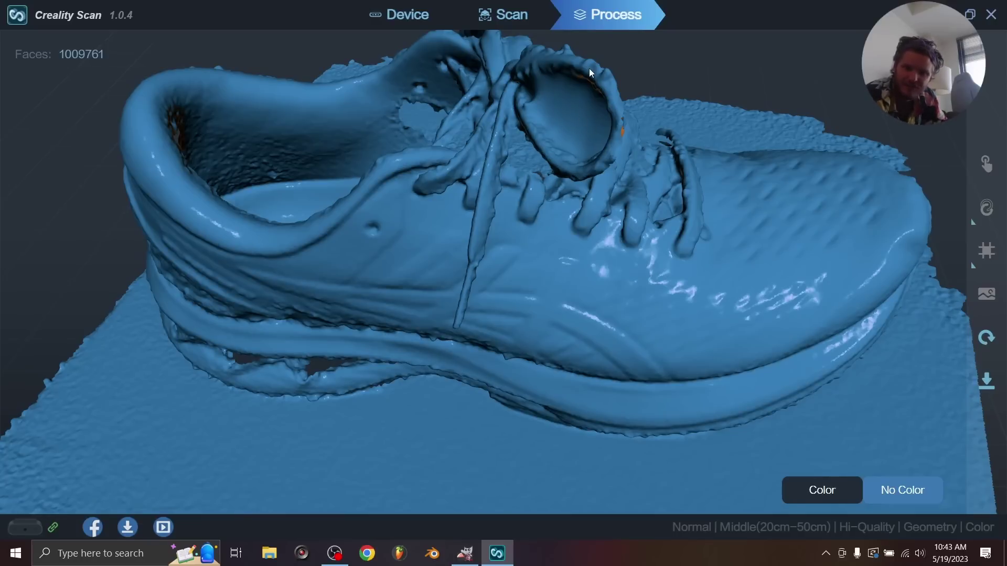
{"action": "left_click_drag", "start_coordinate": [575, 84], "coordinate": [602, 107]}
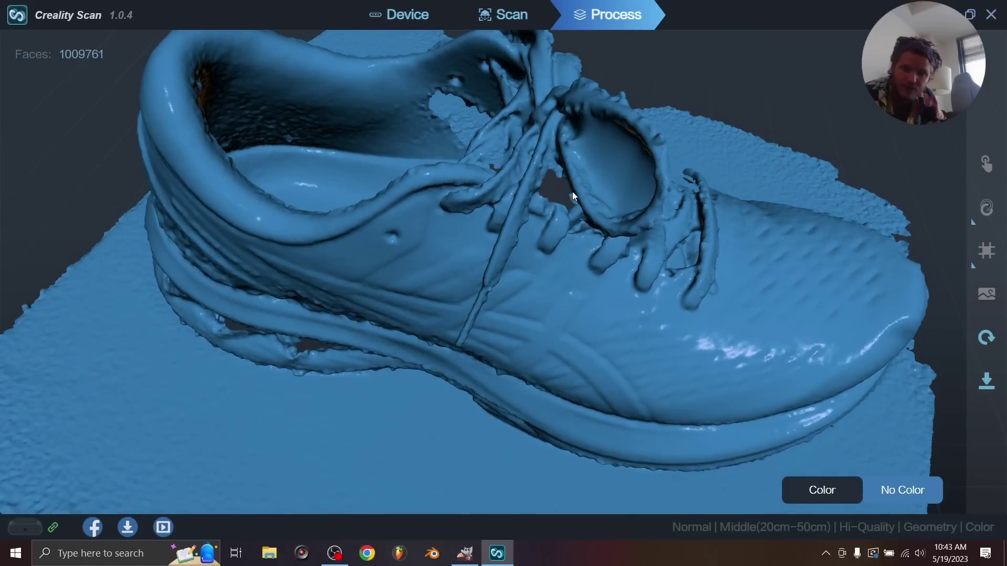
{"action": "scroll", "coordinate": [572, 194], "scroll_direction": "up", "scroll_amount": 10}
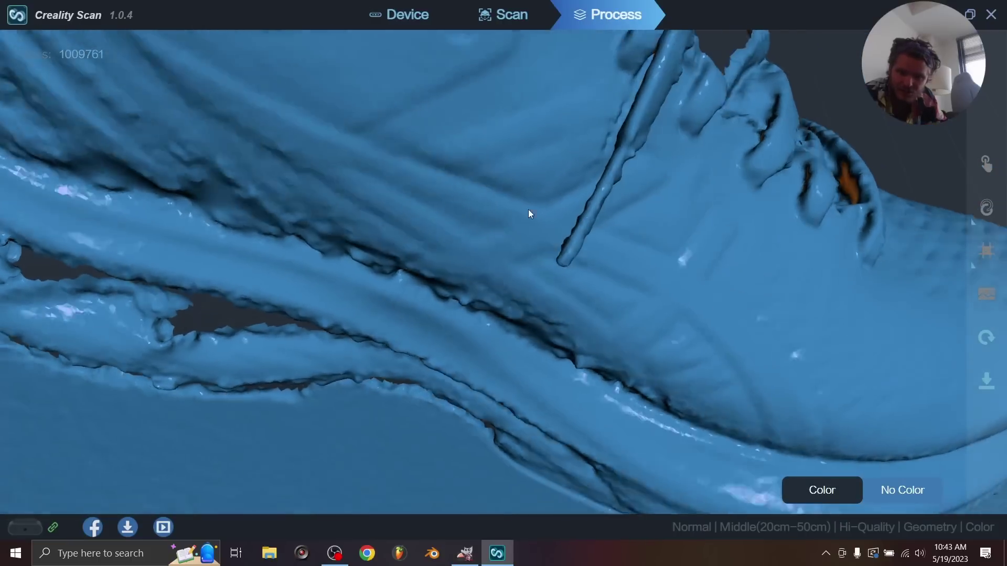
{"action": "scroll", "coordinate": [528, 209], "scroll_direction": "down", "scroll_amount": 10}
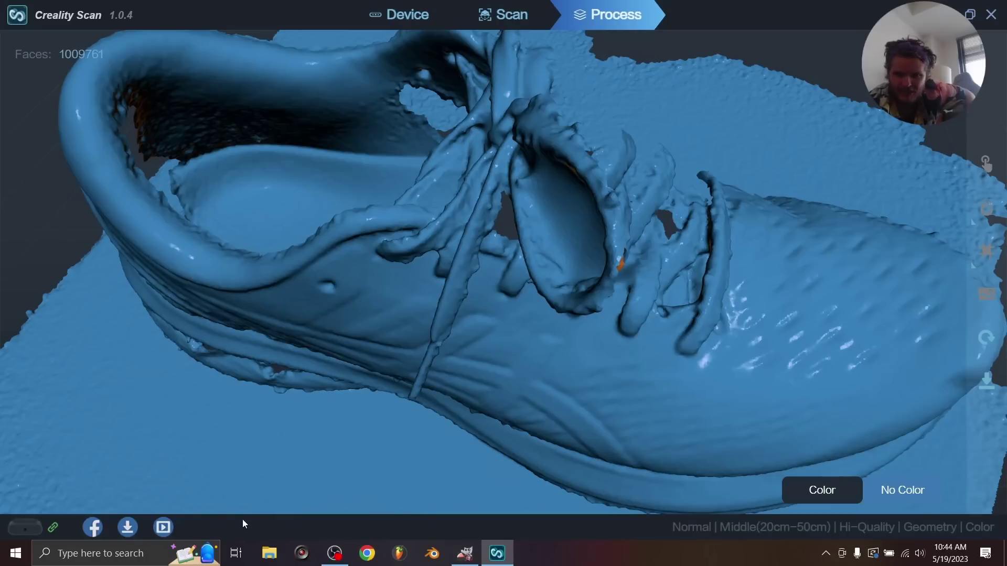
Step: Export the shoe mesh in OBJ format as 'shoe' to the Desktop
{"action": "left_click", "coordinate": [992, 382]}
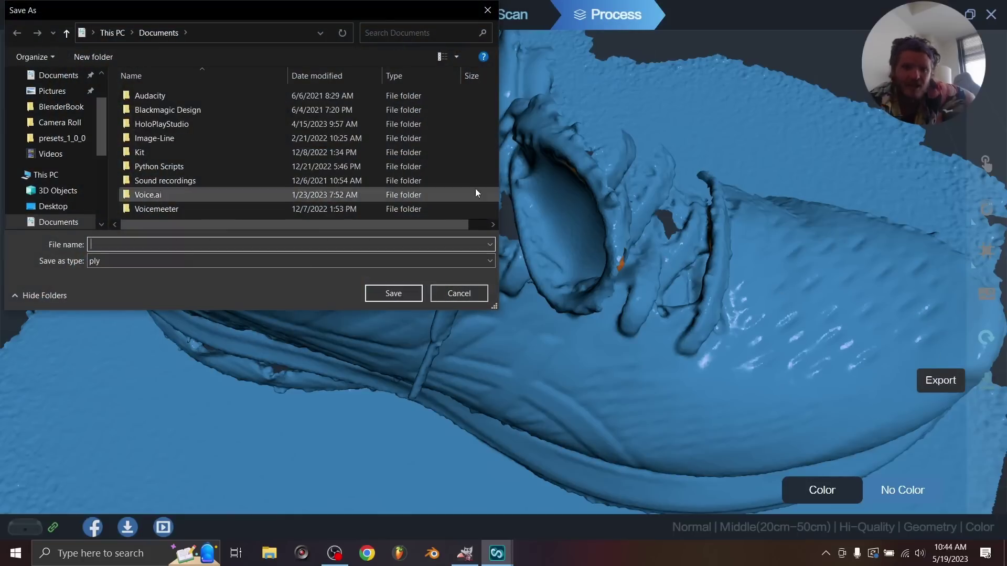
{"action": "left_click", "coordinate": [341, 259]}
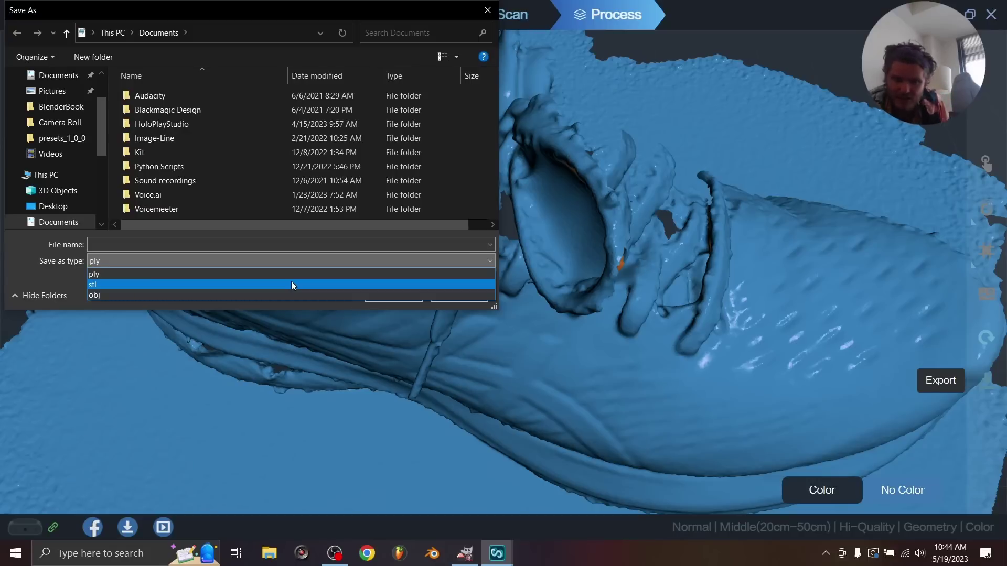
{"action": "left_click", "coordinate": [292, 295]}
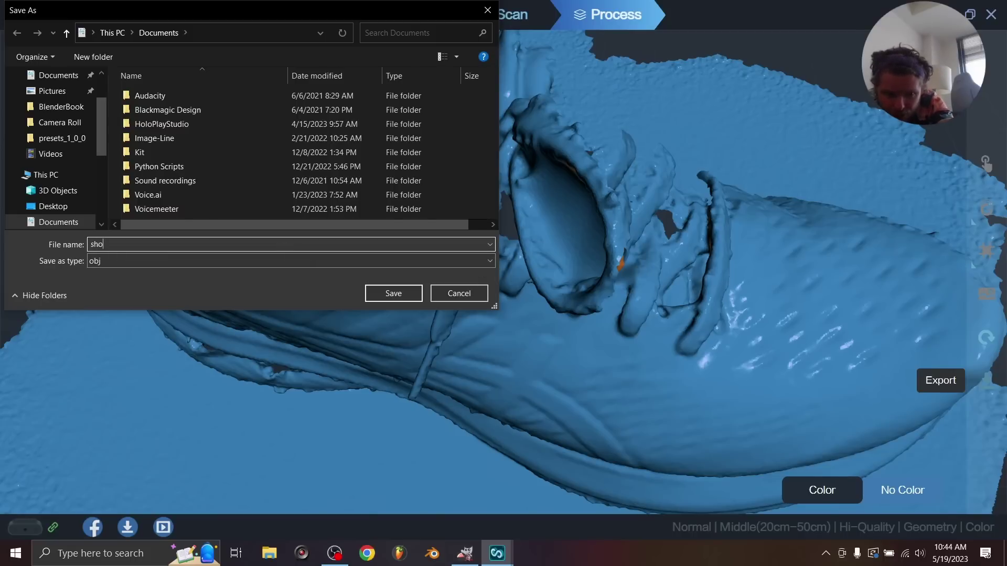
{"action": "scroll", "coordinate": [52, 84], "scroll_direction": "up", "scroll_amount": 1}
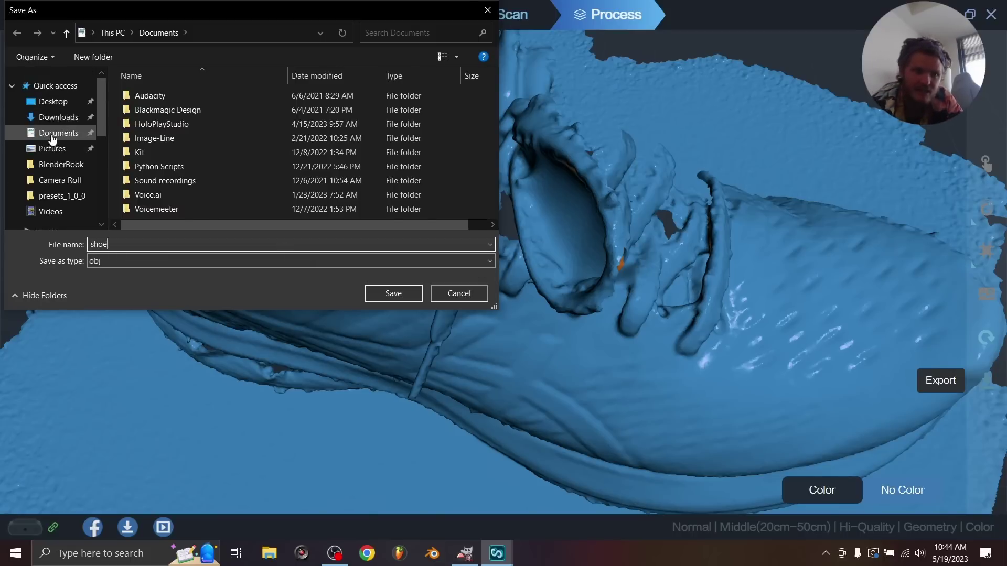
{"action": "scroll", "coordinate": [58, 147], "scroll_direction": "down", "scroll_amount": 1}
{"action": "left_click", "coordinate": [60, 207]}
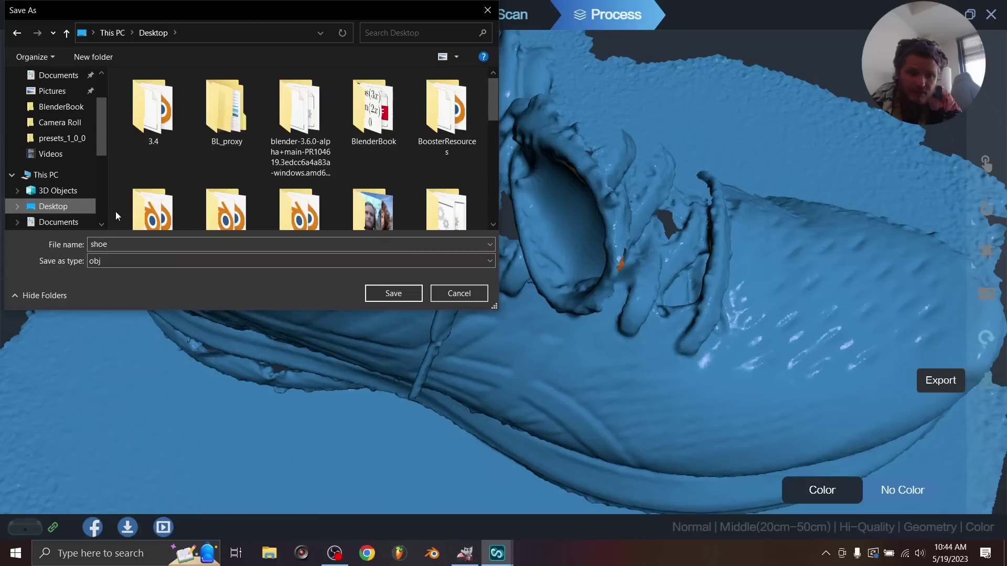
{"action": "left_click", "coordinate": [393, 295]}
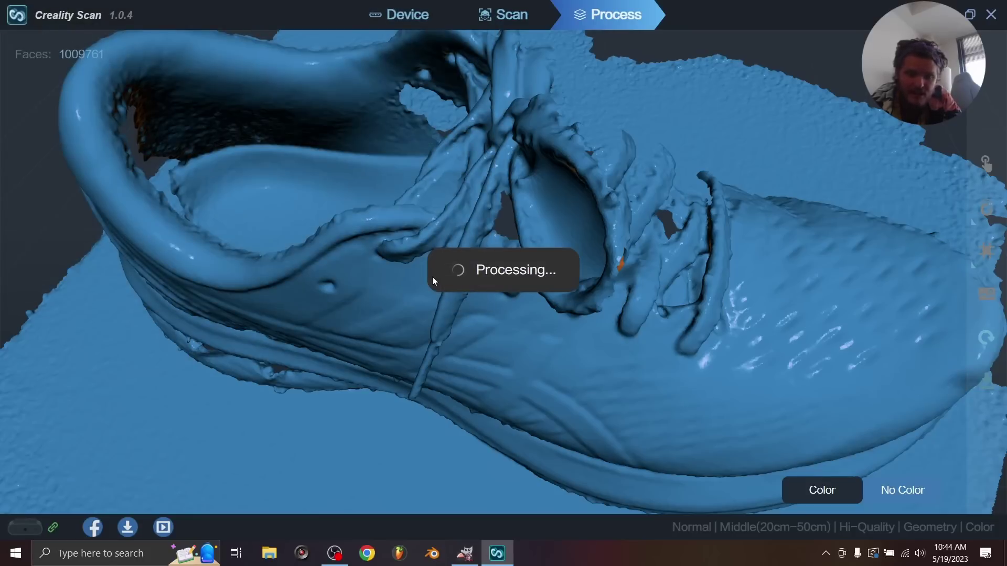
Step: Close Creality Scan and launch Blender 3.5.0 from the taskbar
{"action": "left_click", "coordinate": [991, 15]}
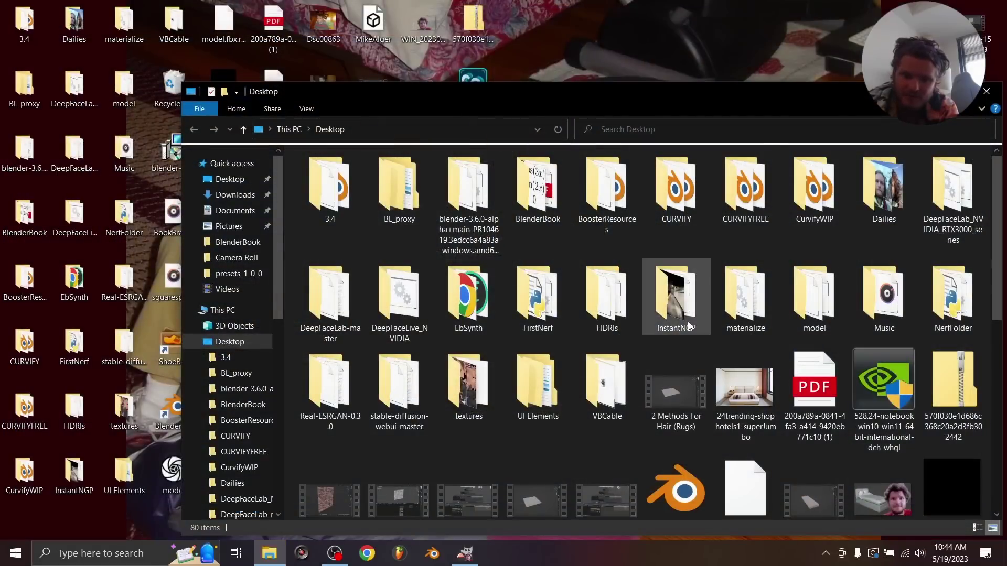
{"action": "left_click", "coordinate": [437, 555]}
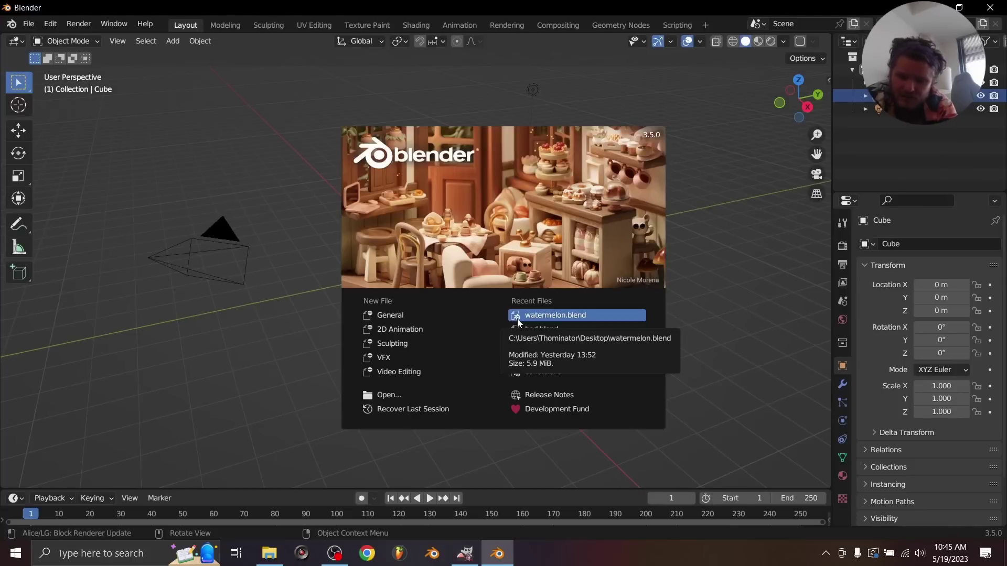
Step: Dismiss the splash screen and delete all the default scene objects
{"action": "left_click", "coordinate": [297, 269]}
{"action": "key", "text": "a"}
{"action": "key", "text": "x"}
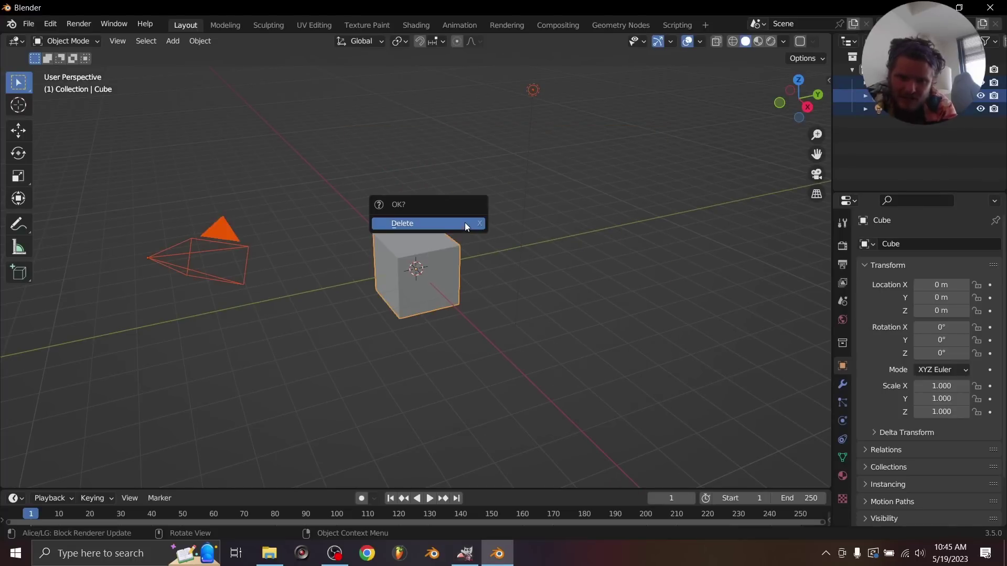
{"action": "left_click", "coordinate": [465, 223]}
Step: Import shoe.obj from the Desktop using the Import OBJ command
{"action": "key", "text": "F3"}
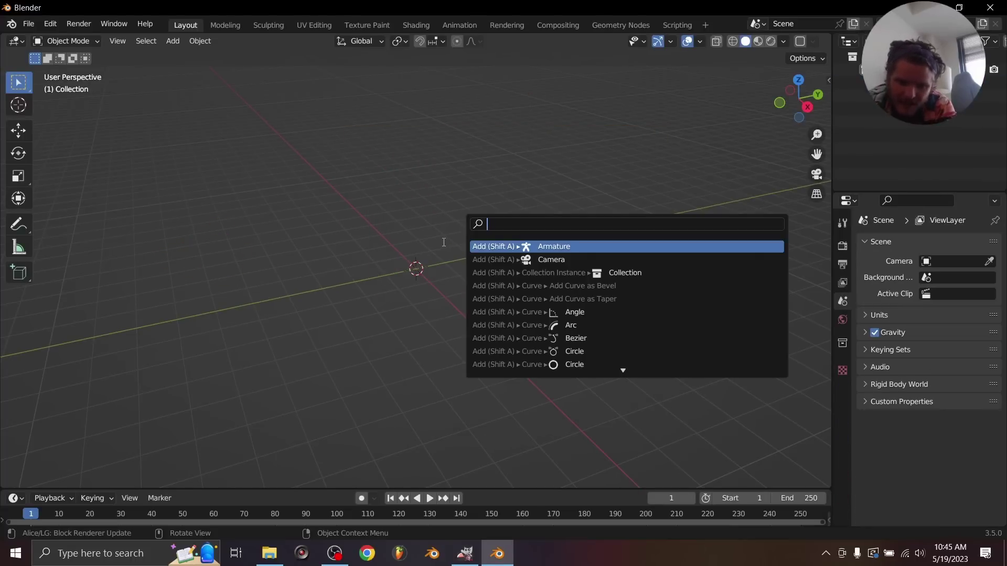
{"action": "type", "text": "import obj"}
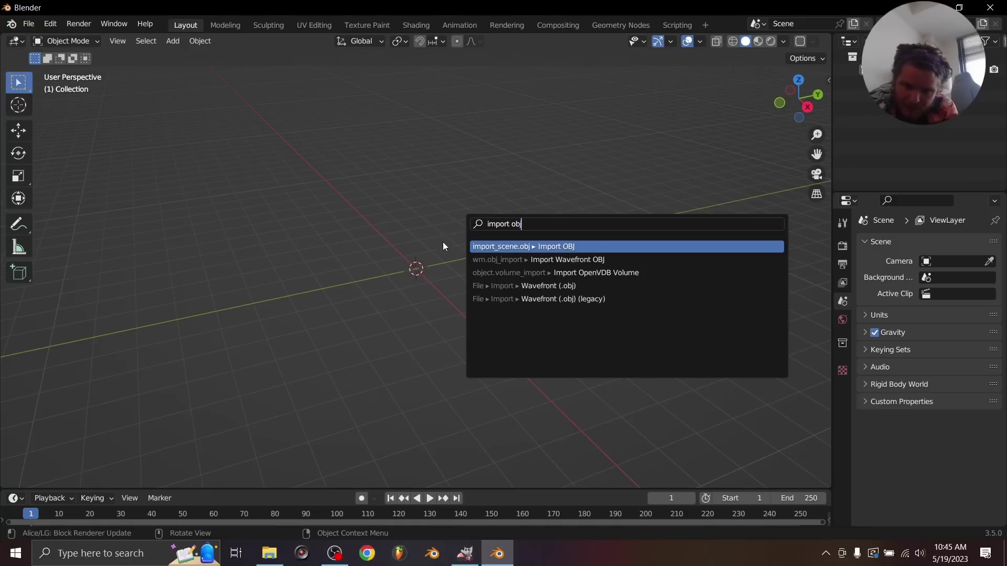
{"action": "key", "text": "Return"}
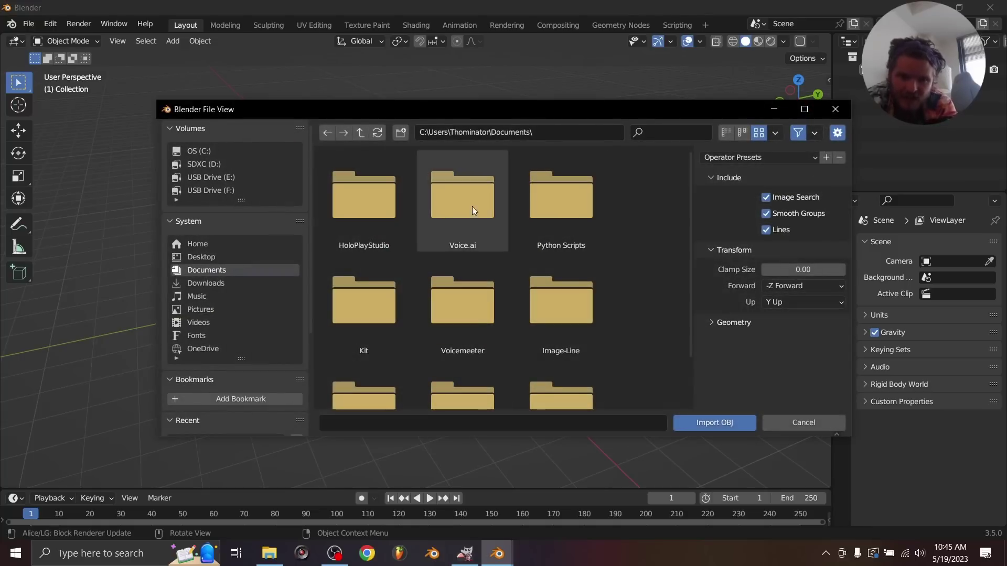
{"action": "left_click", "coordinate": [261, 256]}
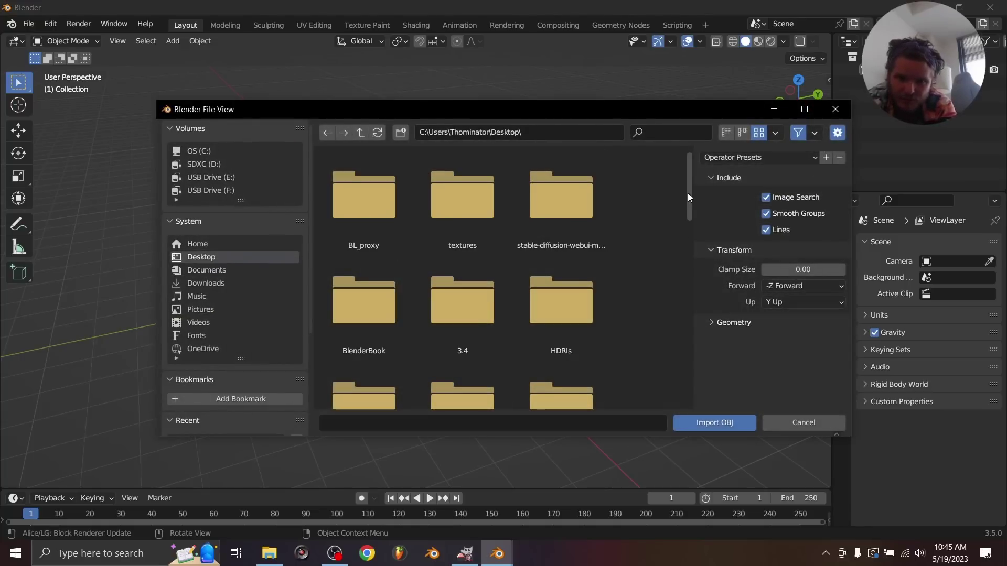
{"action": "left_click_drag", "start_coordinate": [687, 193], "coordinate": [694, 411]}
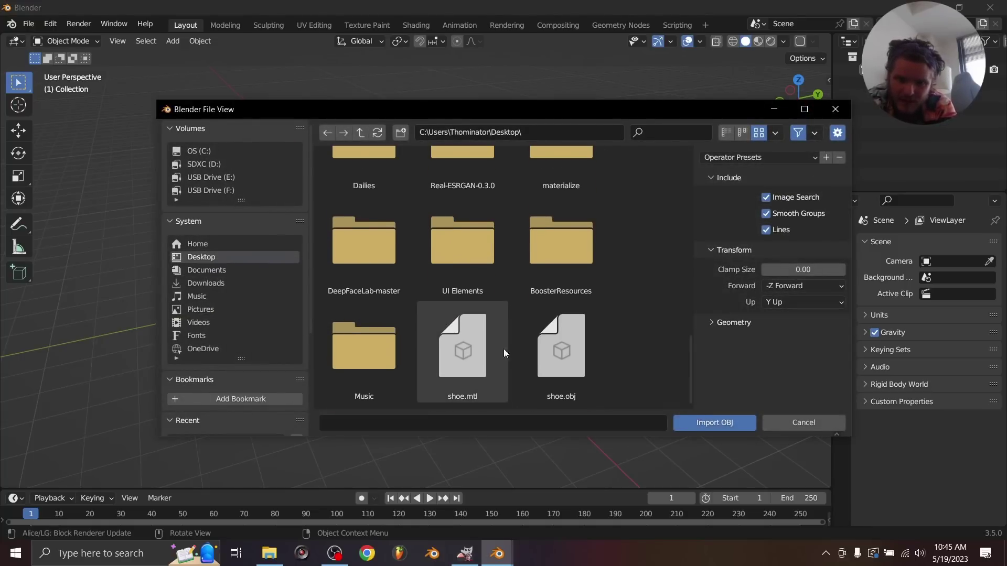
{"action": "left_click", "coordinate": [565, 331]}
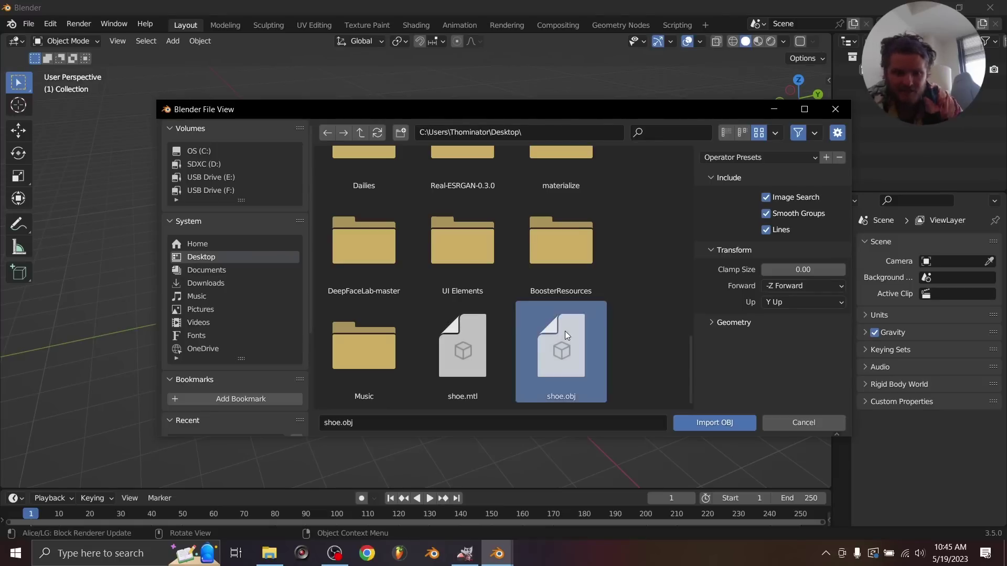
{"action": "left_click", "coordinate": [485, 349]}
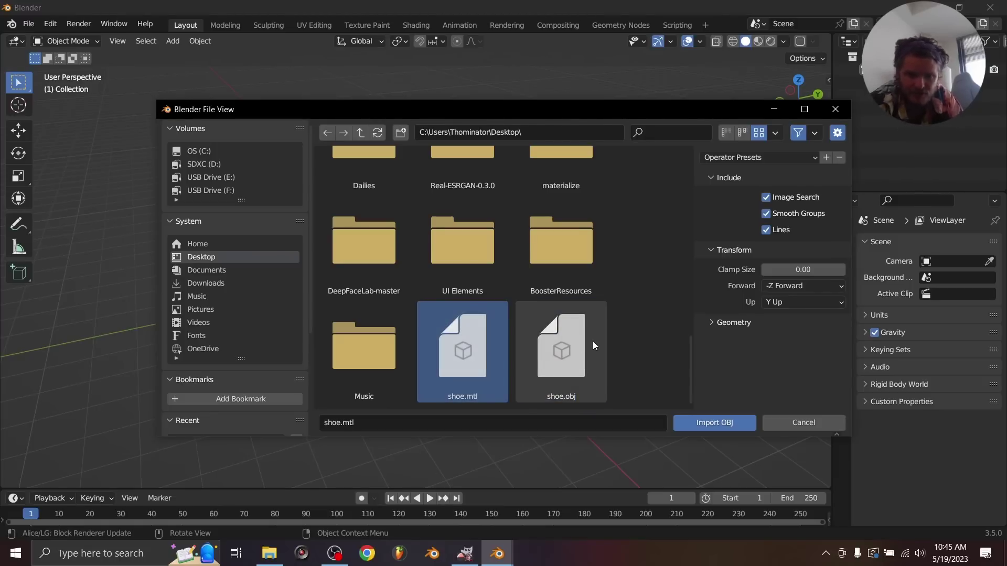
{"action": "double_click", "coordinate": [564, 341]}
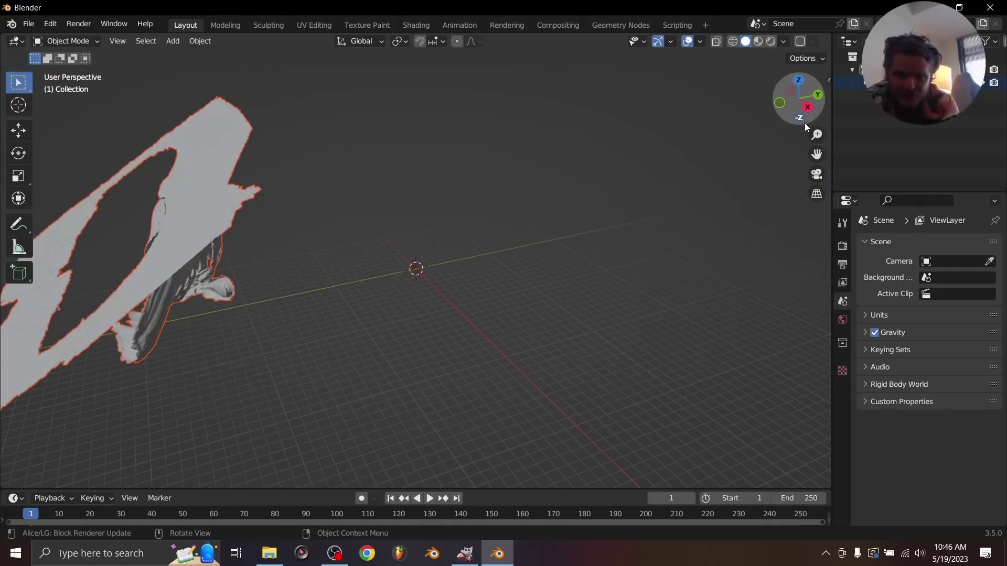
Step: Rotate the shoe scan upright and move it to the centre of the scene
{"action": "left_click", "coordinate": [808, 108]}
{"action": "key", "text": "r"}
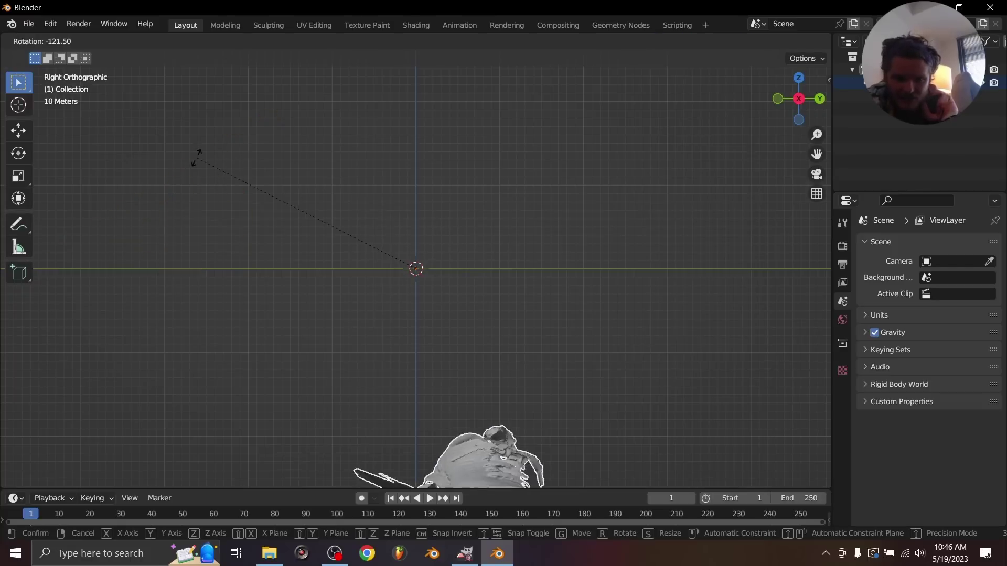
{"action": "left_click", "coordinate": [390, 337]}
{"action": "key", "text": "g"}
{"action": "left_click", "coordinate": [604, 229]}
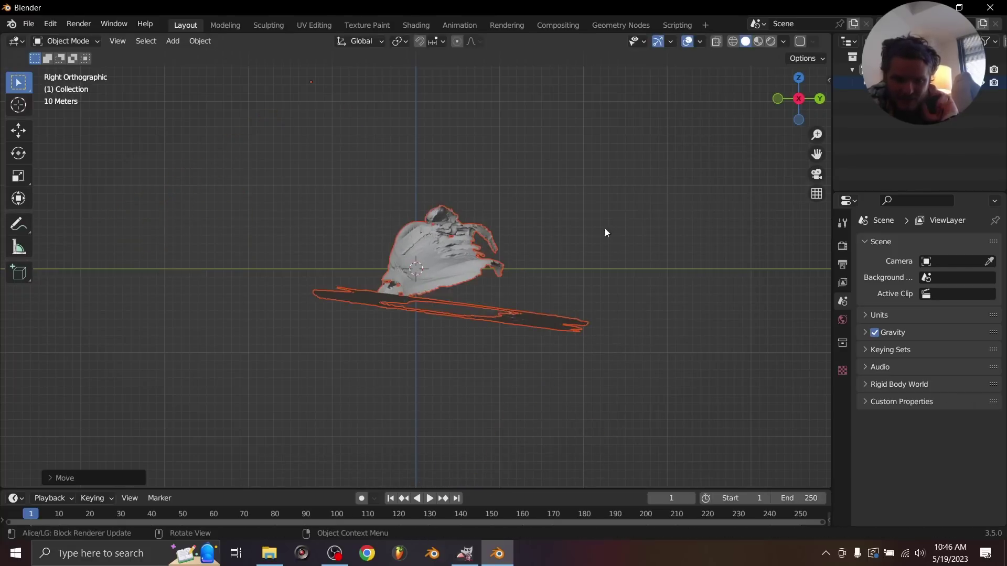
{"action": "key", "text": "r"}
{"action": "key", "text": "g"}
{"action": "left_click", "coordinate": [572, 164]}
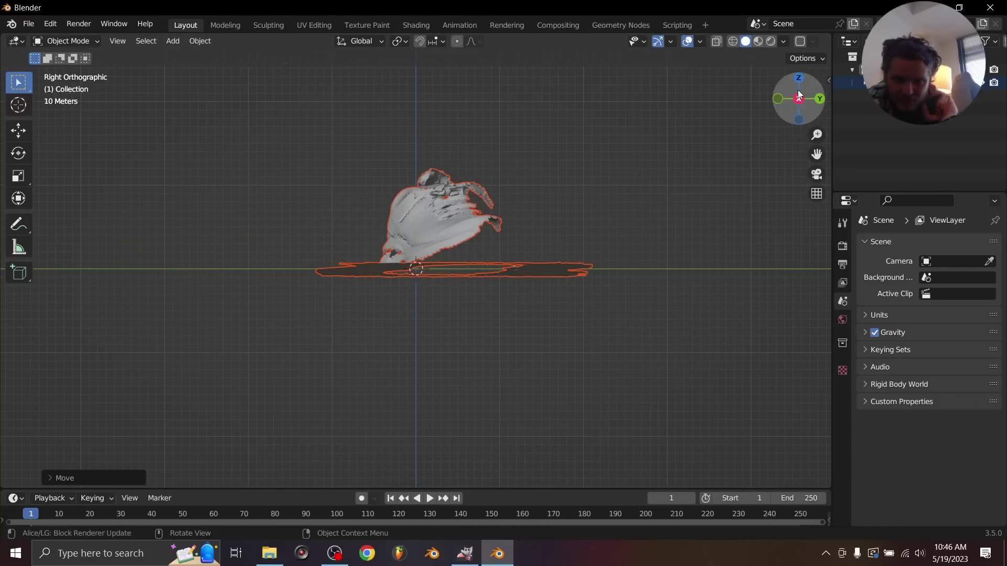
Step: Level the shoe's base from the front view and bring up the Set Origin options
{"action": "left_click", "coordinate": [779, 97]}
{"action": "key", "text": "r"}
{"action": "left_click", "coordinate": [757, 115]}
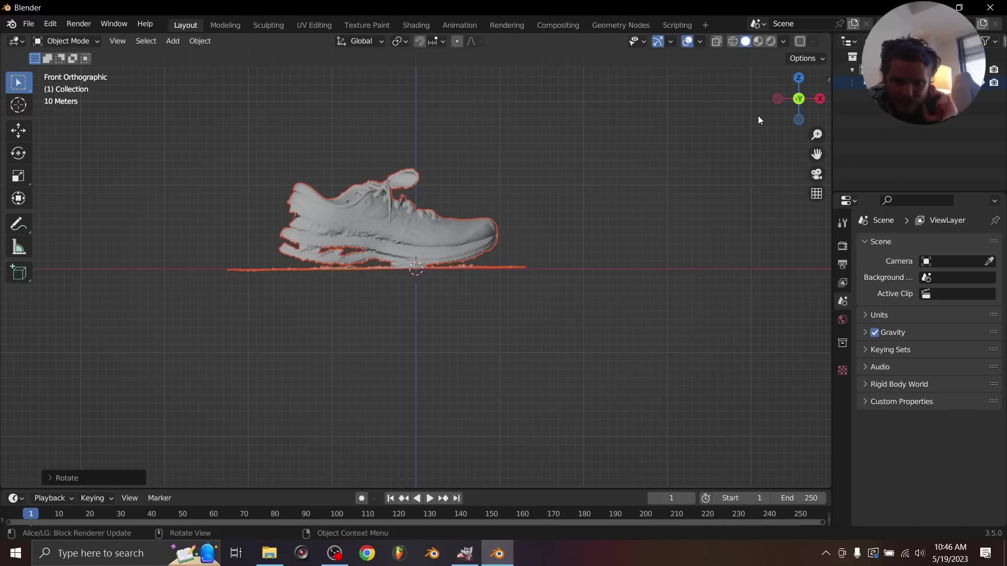
{"action": "left_click", "coordinate": [198, 48]}
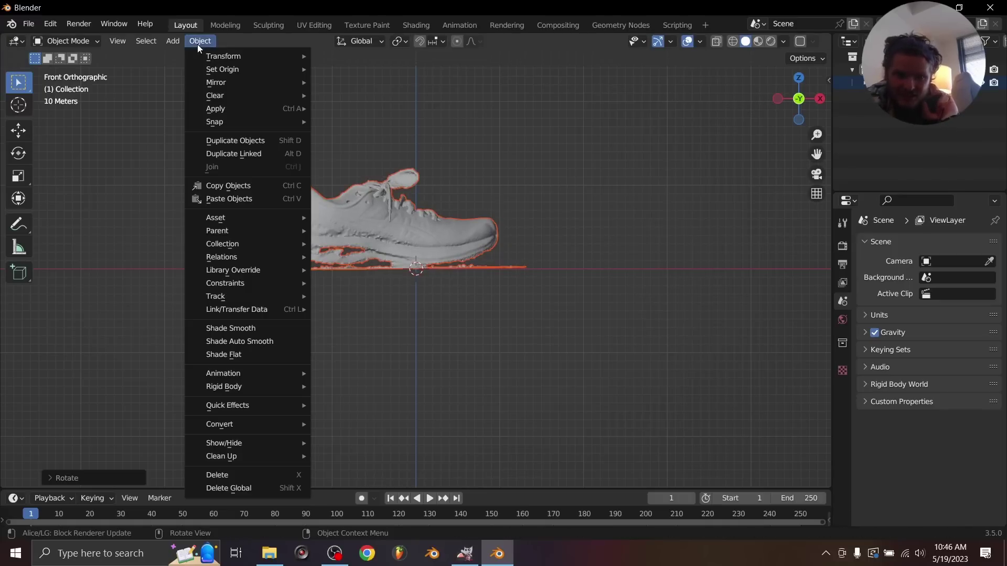
{"action": "mouse_move", "coordinate": [213, 70]}
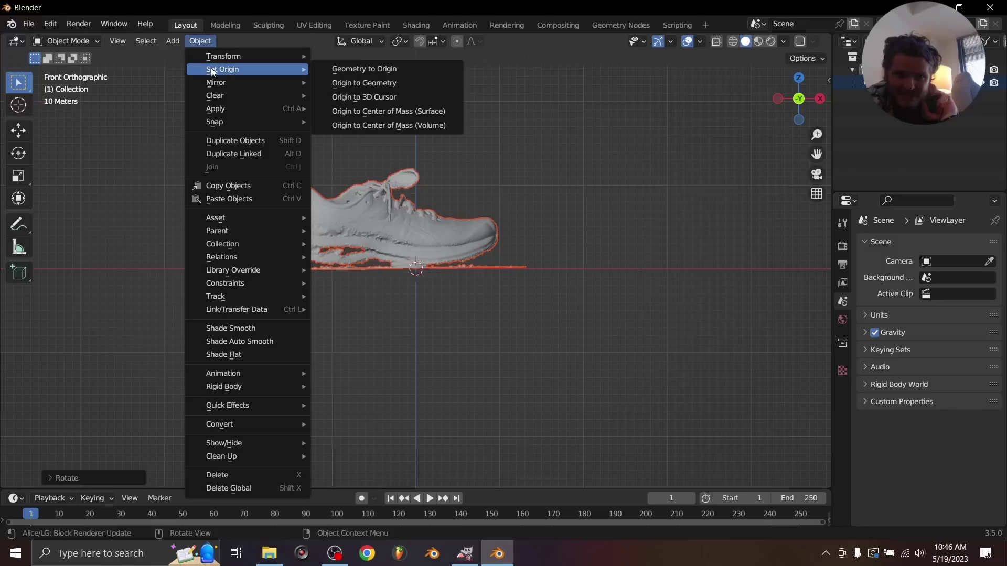
Step: Set the shoe's origin to its geometry and turn it about the vertical Z axis
{"action": "left_click", "coordinate": [410, 83]}
{"action": "middle_click_drag", "start_coordinate": [444, 159], "coordinate": [381, 229]}
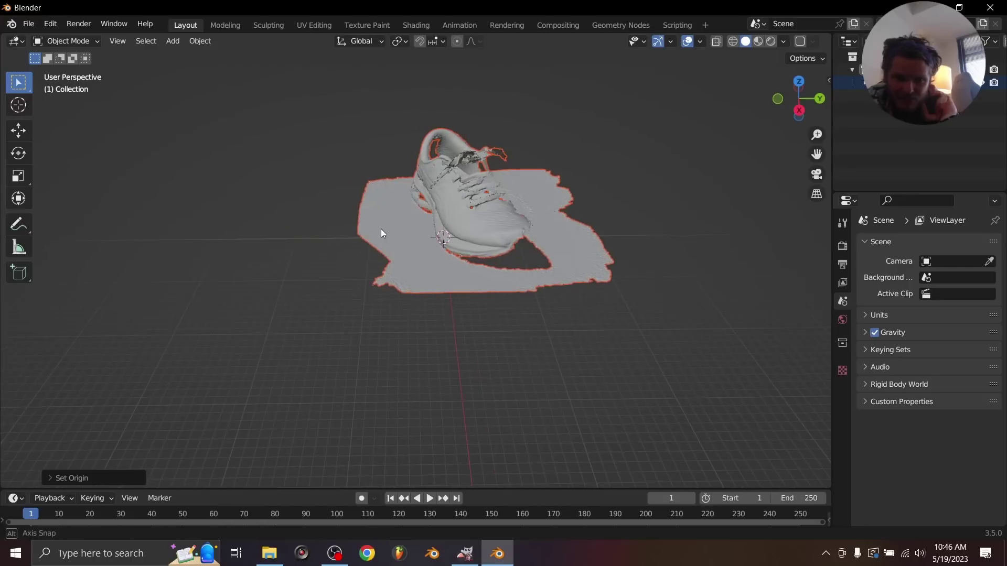
{"action": "key", "text": "r"}
{"action": "key", "text": "z"}
{"action": "left_click", "coordinate": [593, 218]}
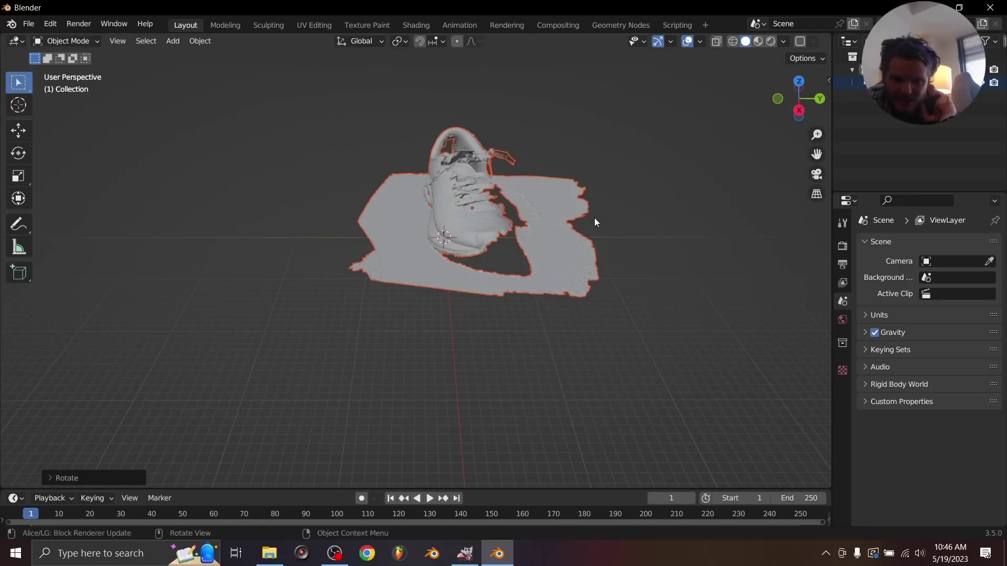
Step: Scale the shoe scan down to a smaller size
{"action": "left_click", "coordinate": [798, 111]}
{"action": "scroll", "coordinate": [600, 149], "scroll_direction": "up", "scroll_amount": 5}
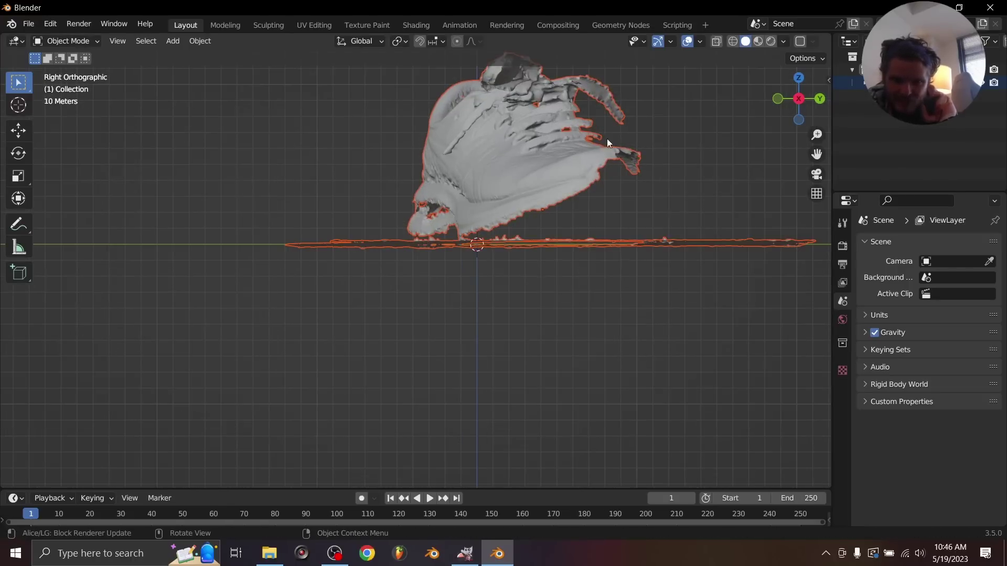
{"action": "middle_click_drag", "start_coordinate": [606, 138], "coordinate": [464, 225]}
{"action": "scroll", "coordinate": [528, 198], "scroll_direction": "up", "scroll_amount": 4}
{"action": "scroll", "coordinate": [483, 210], "scroll_direction": "up", "scroll_amount": 3}
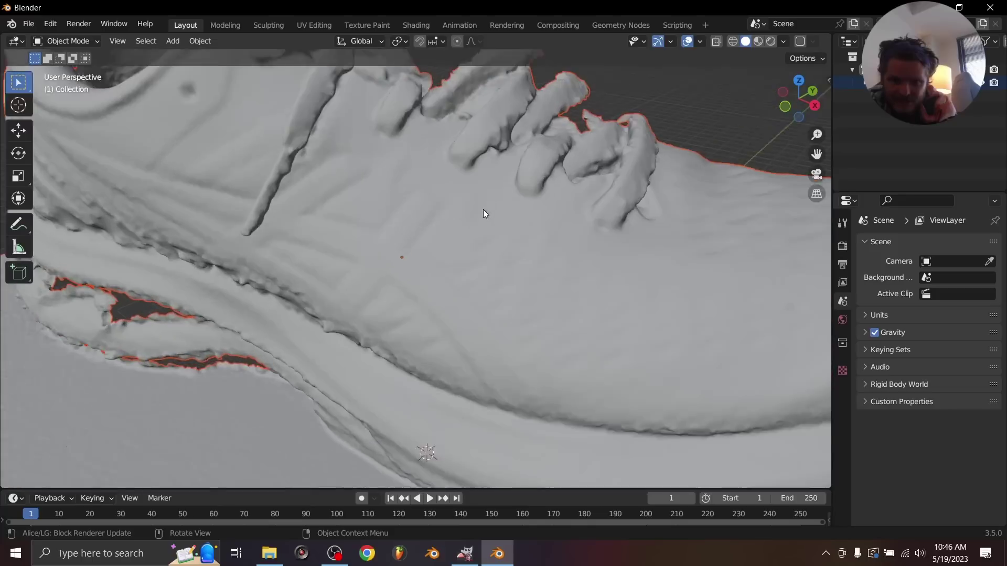
{"action": "key", "text": "s"}
{"action": "left_click", "coordinate": [425, 245]}
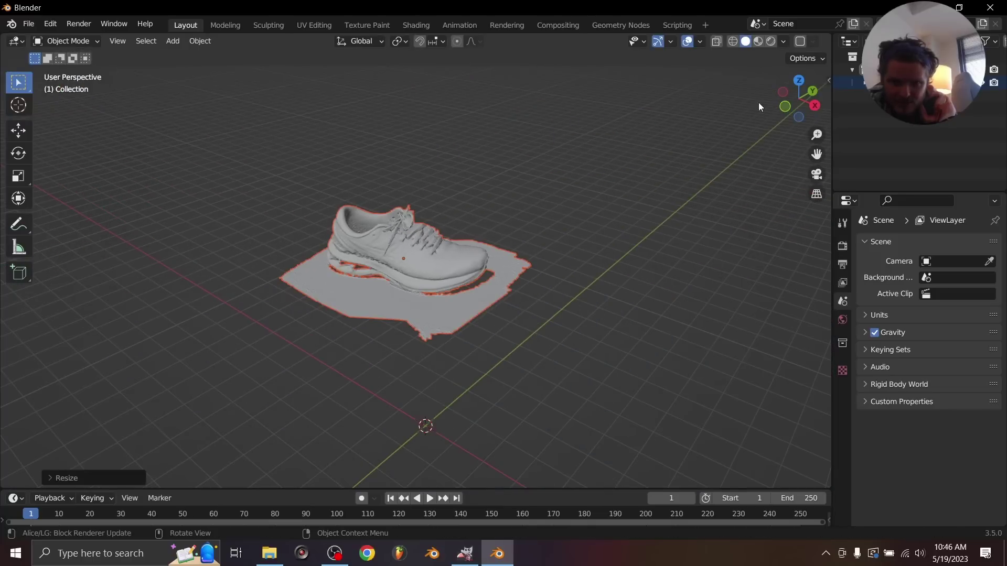
Step: Move the shoe down in front view so its base rests on the ground grid
{"action": "left_click", "coordinate": [785, 107]}
{"action": "key", "text": "g"}
{"action": "left_click", "coordinate": [672, 273]}
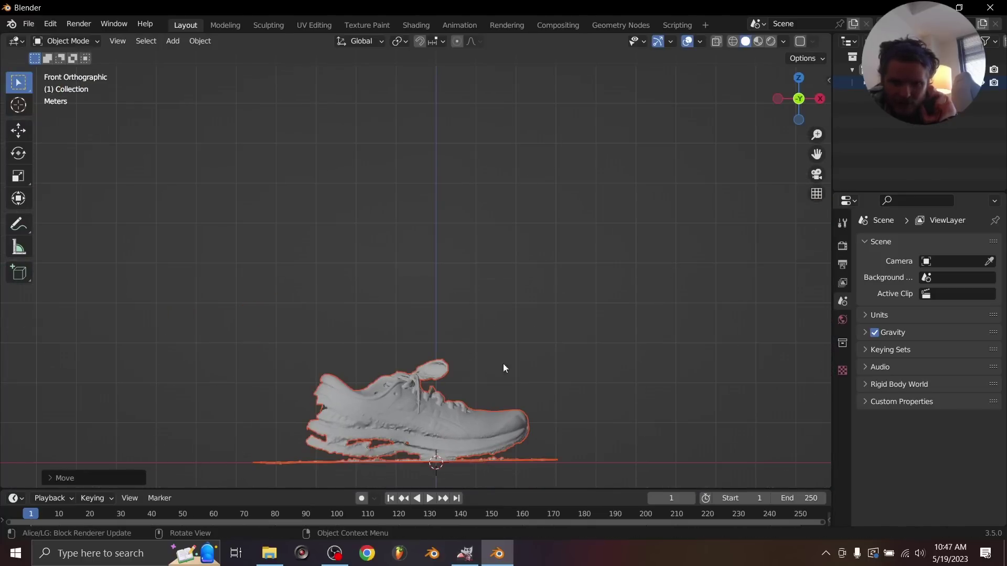
{"action": "middle_click_drag", "start_coordinate": [503, 367], "coordinate": [422, 333]}
{"action": "scroll", "coordinate": [437, 339], "scroll_direction": "up", "scroll_amount": 5}
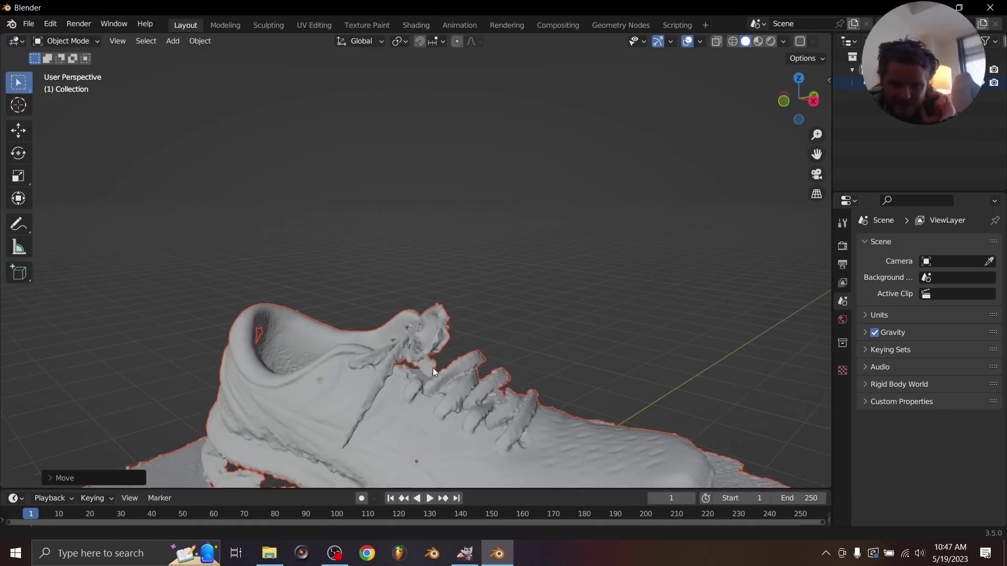
{"action": "scroll", "coordinate": [432, 367], "scroll_direction": "down", "scroll_amount": 3}
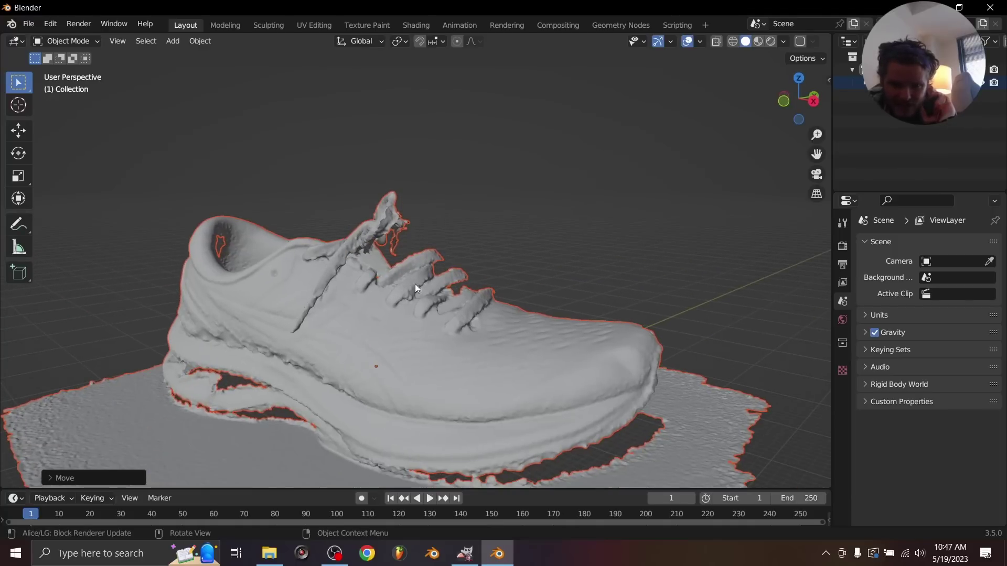
{"action": "left_click", "coordinate": [442, 323]}
{"action": "key", "text": "Tab"}
{"action": "scroll", "coordinate": [451, 322], "scroll_direction": "up", "scroll_amount": 5}
{"action": "scroll", "coordinate": [478, 322], "scroll_direction": "down", "scroll_amount": 2}
{"action": "scroll", "coordinate": [478, 321], "scroll_direction": "down", "scroll_amount": 5}
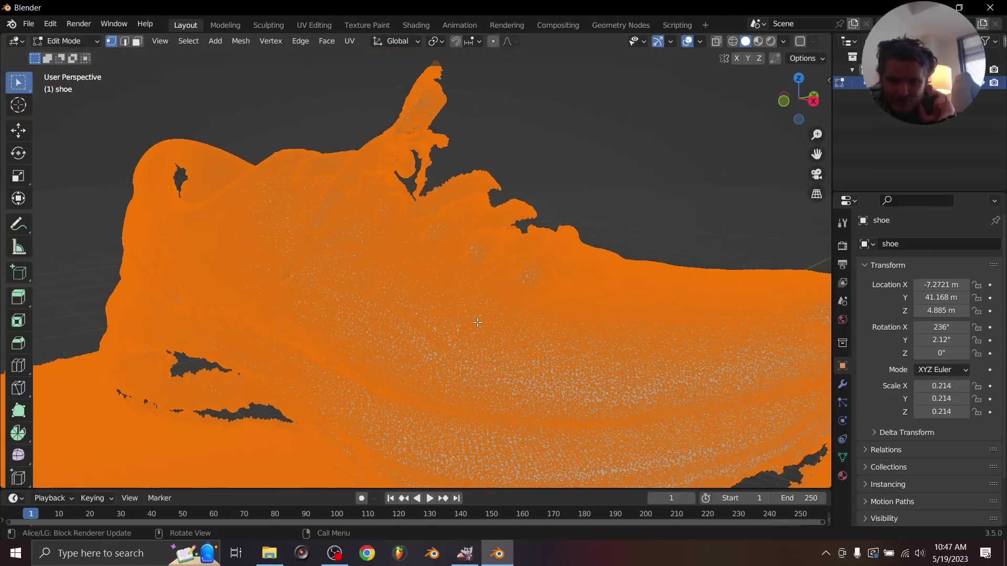
{"action": "scroll", "coordinate": [478, 323], "scroll_direction": "up", "scroll_amount": 5}
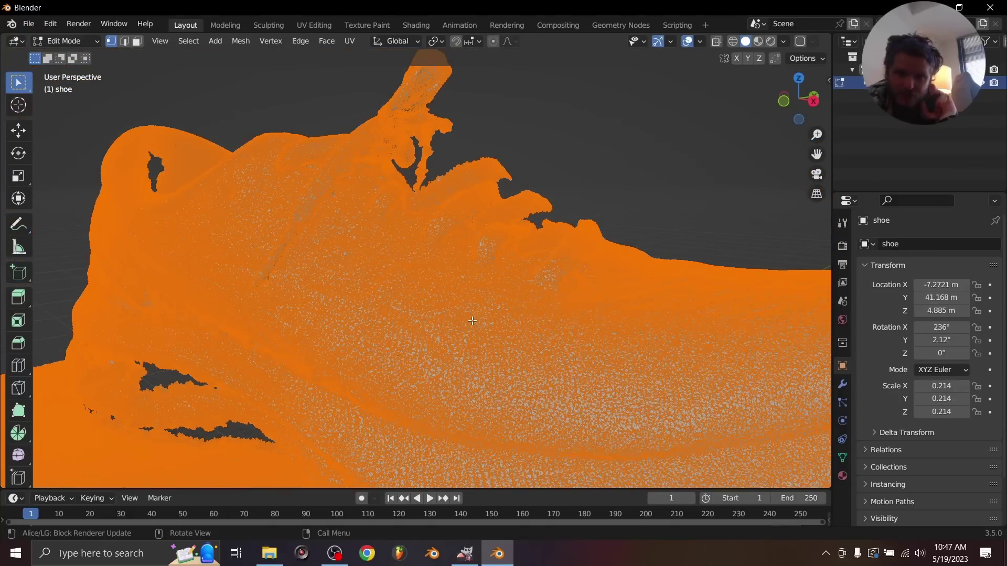
{"action": "key", "text": "Tab"}
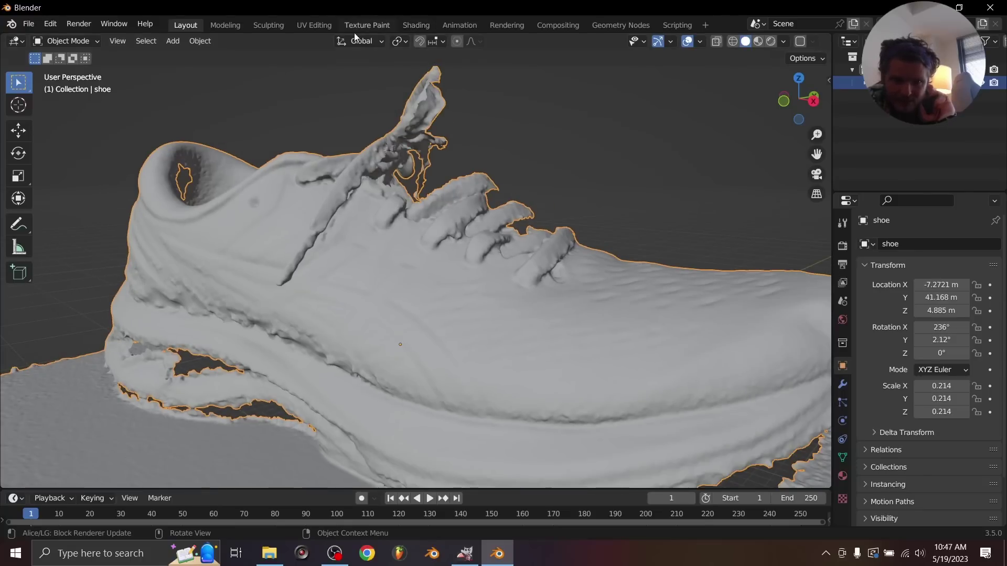
{"action": "left_click", "coordinate": [267, 26]}
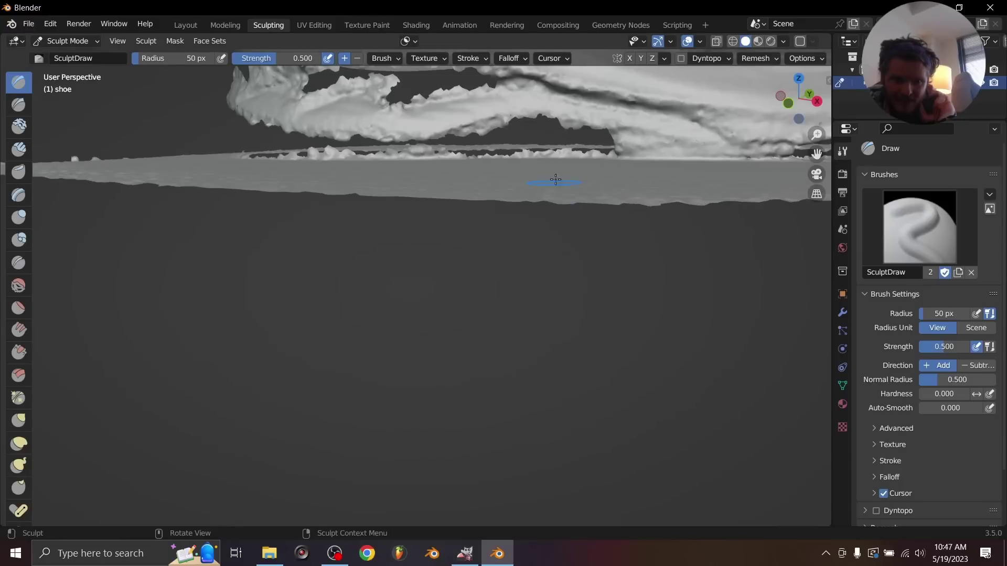
{"action": "middle_click_drag", "start_coordinate": [556, 180], "coordinate": [496, 262], "text": "ctrl"}
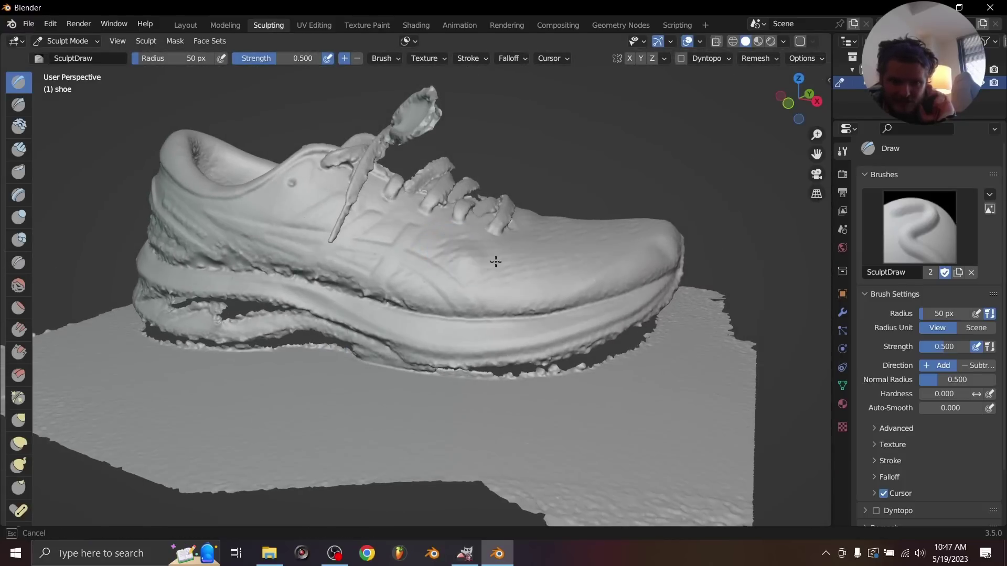
{"action": "key", "text": "ctrl+z"}
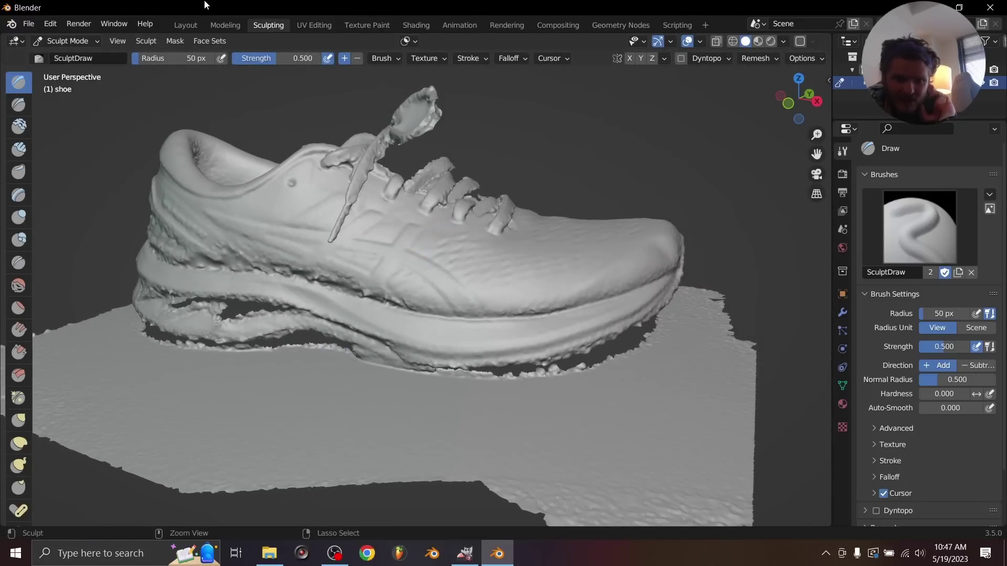
{"action": "left_click", "coordinate": [194, 26]}
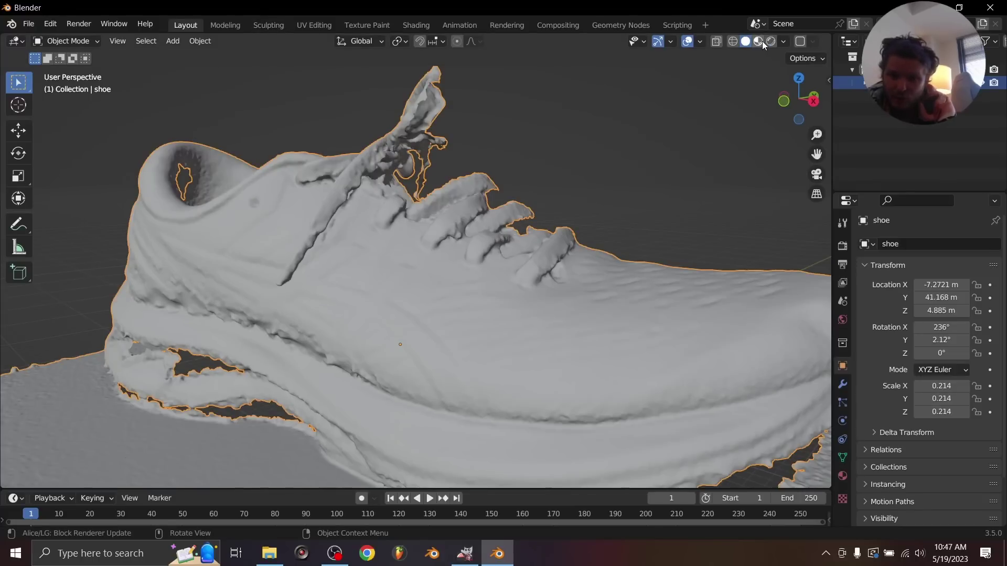
Step: Switch to Material Preview to show the teal shoe and orange-brown base texture
{"action": "left_click", "coordinate": [763, 41]}
{"action": "scroll", "coordinate": [579, 201], "scroll_direction": "down", "scroll_amount": 5}
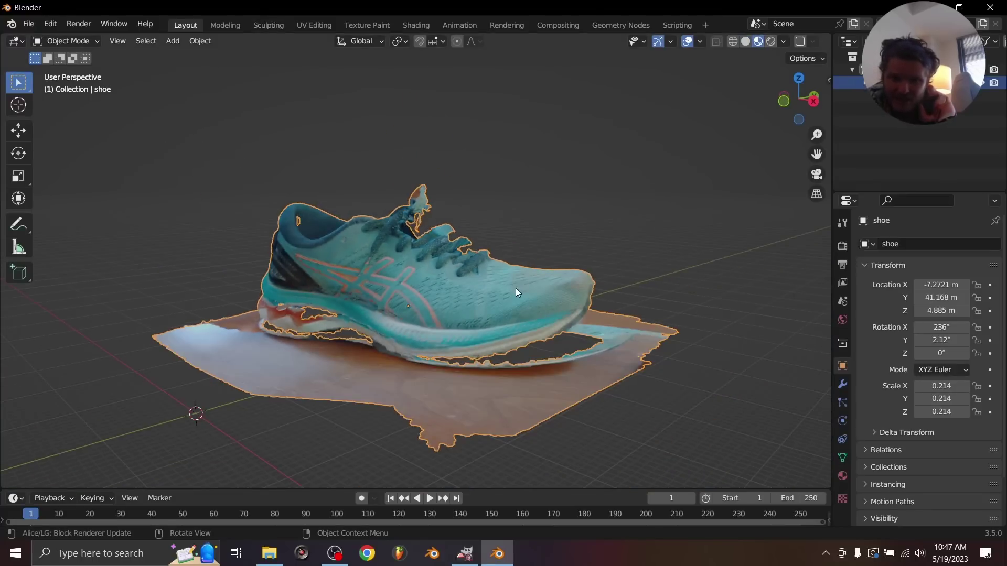
{"action": "middle_click_drag", "start_coordinate": [516, 292], "coordinate": [461, 293]}
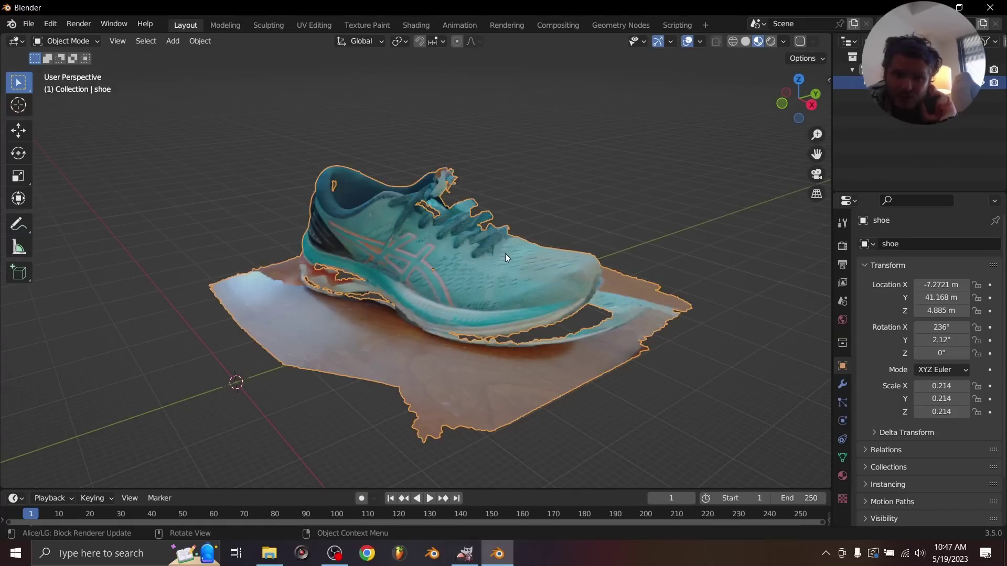
{"action": "left_click", "coordinate": [426, 27]}
{"action": "scroll", "coordinate": [490, 375], "scroll_direction": "down", "scroll_amount": 5}
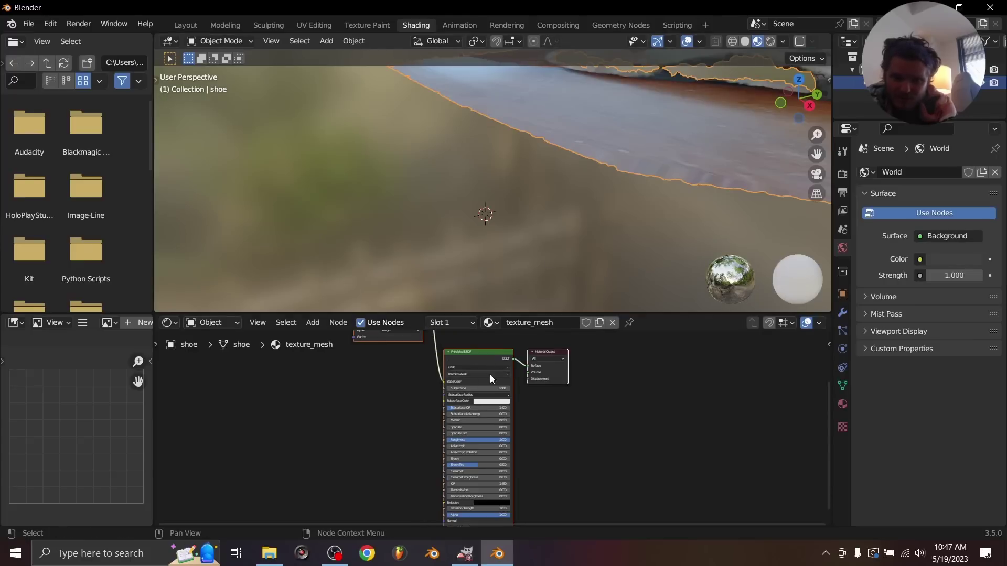
{"action": "left_click", "coordinate": [491, 394]}
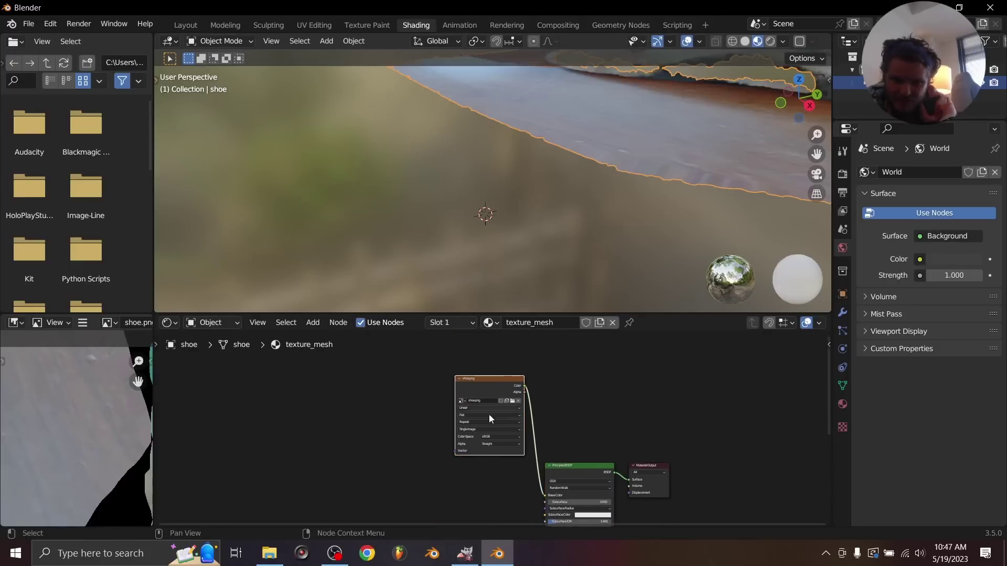
{"action": "scroll", "coordinate": [68, 402], "scroll_direction": "down", "scroll_amount": 5}
{"action": "key", "text": "ctrl+space"}
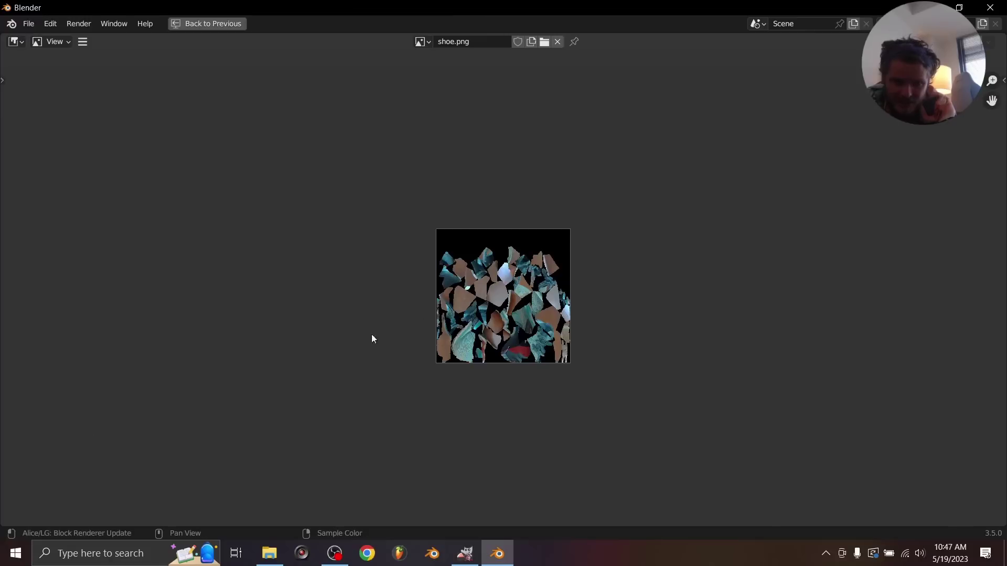
{"action": "scroll", "coordinate": [445, 322], "scroll_direction": "up", "scroll_amount": 6}
{"action": "scroll", "coordinate": [445, 322], "scroll_direction": "up", "scroll_amount": 1}
{"action": "scroll", "coordinate": [444, 322], "scroll_direction": "down", "scroll_amount": 3}
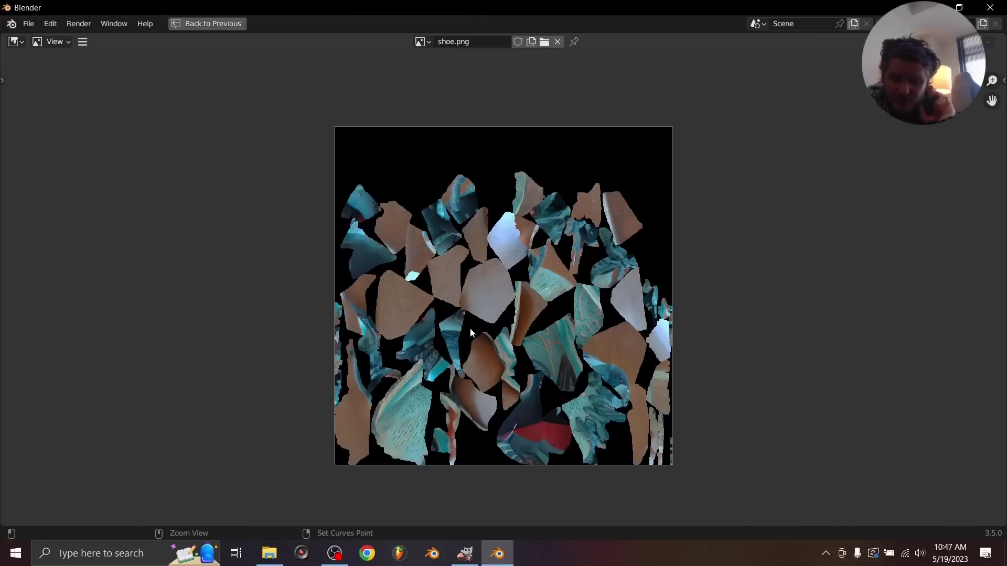
{"action": "key", "text": "ctrl+space"}
{"action": "scroll", "coordinate": [504, 432], "scroll_direction": "up", "scroll_amount": 3}
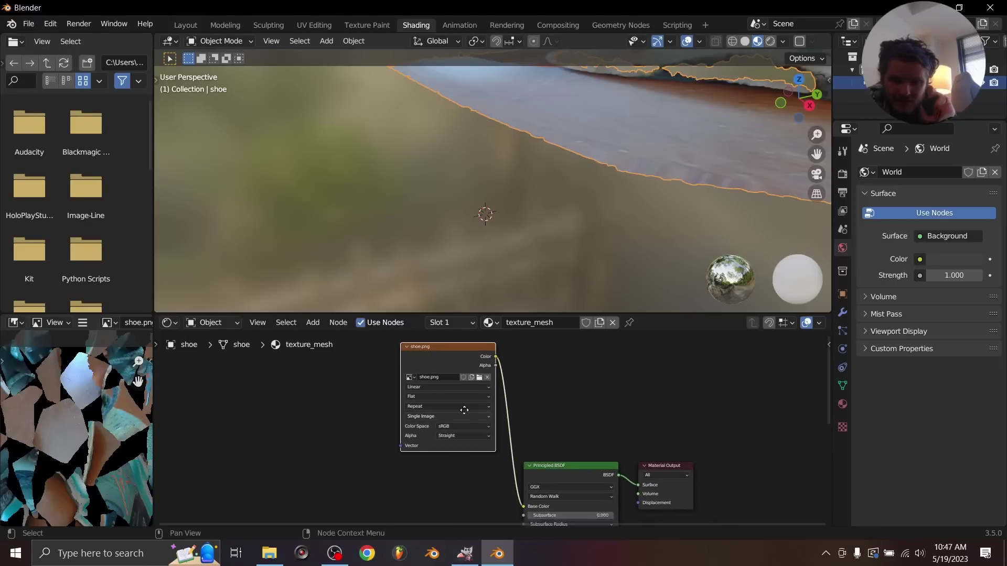
{"action": "left_click", "coordinate": [184, 26]}
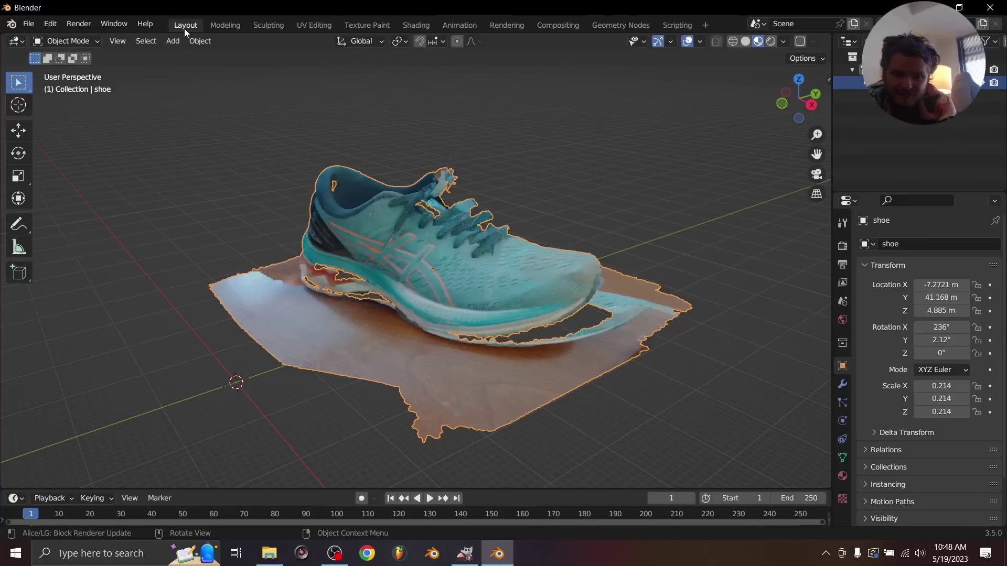
{"action": "mouse_move", "coordinate": [539, 264]}
{"action": "middle_mouse_down"}
{"action": "mouse_move", "coordinate": [487, 278]}
{"action": "mouse_move", "coordinate": [537, 268]}
{"action": "middle_mouse_up"}
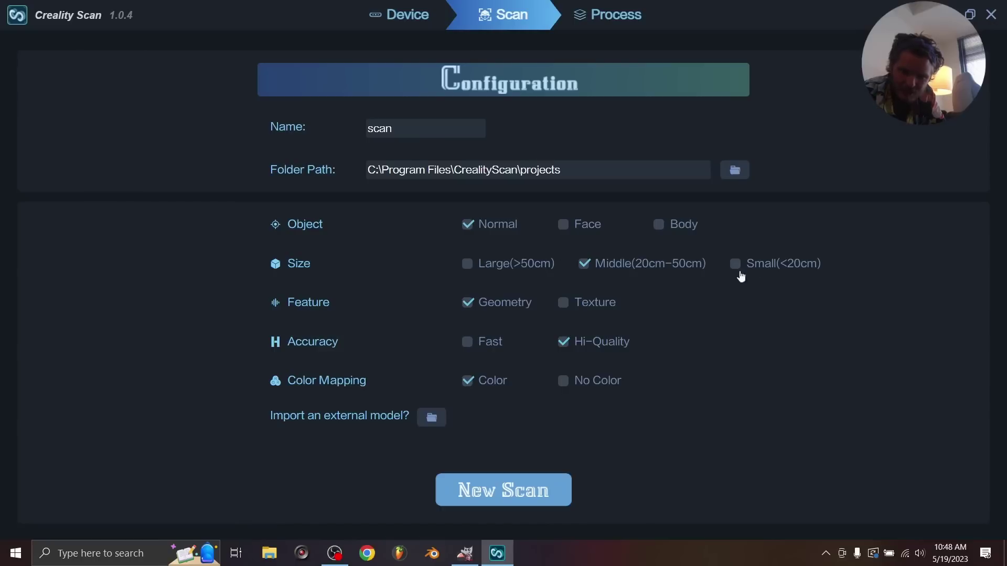
Step: Start a New Scan with Normal, Middle, Geometry, Hi-Quality and Color settings
{"action": "left_click", "coordinate": [513, 498]}
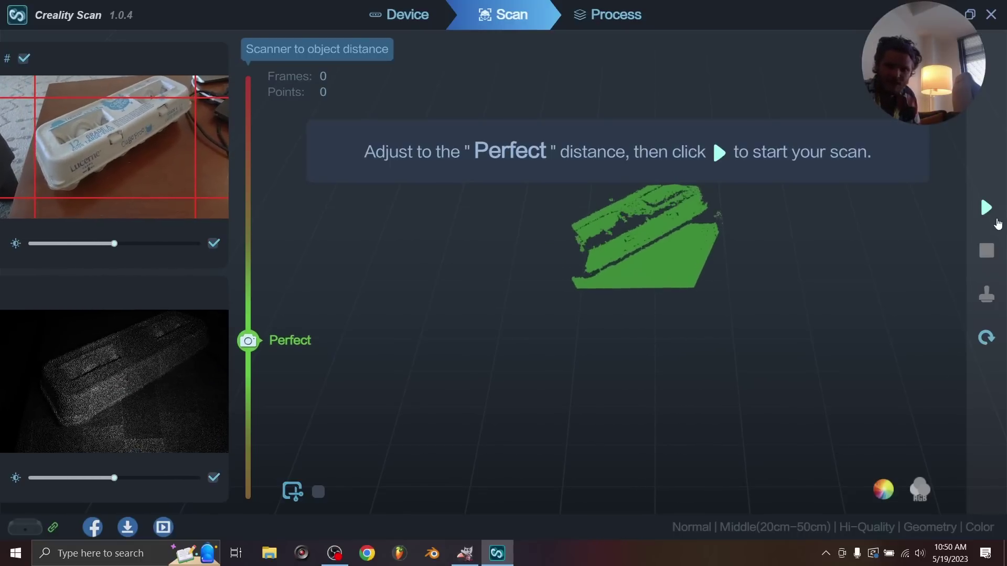
Step: Begin capturing frames of the egg carton
{"action": "left_click", "coordinate": [986, 208]}
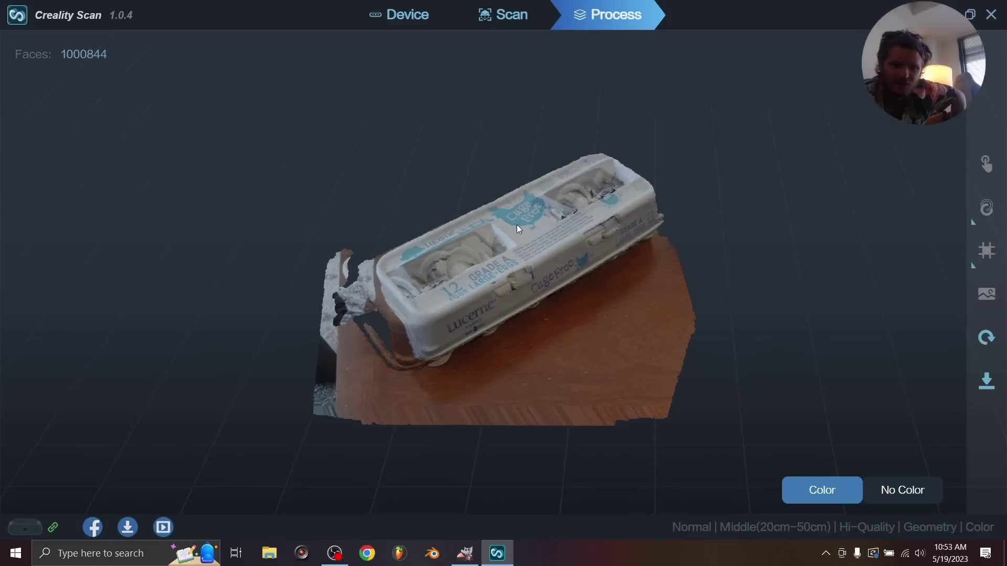
{"action": "left_click_drag", "start_coordinate": [517, 244], "coordinate": [548, 253]}
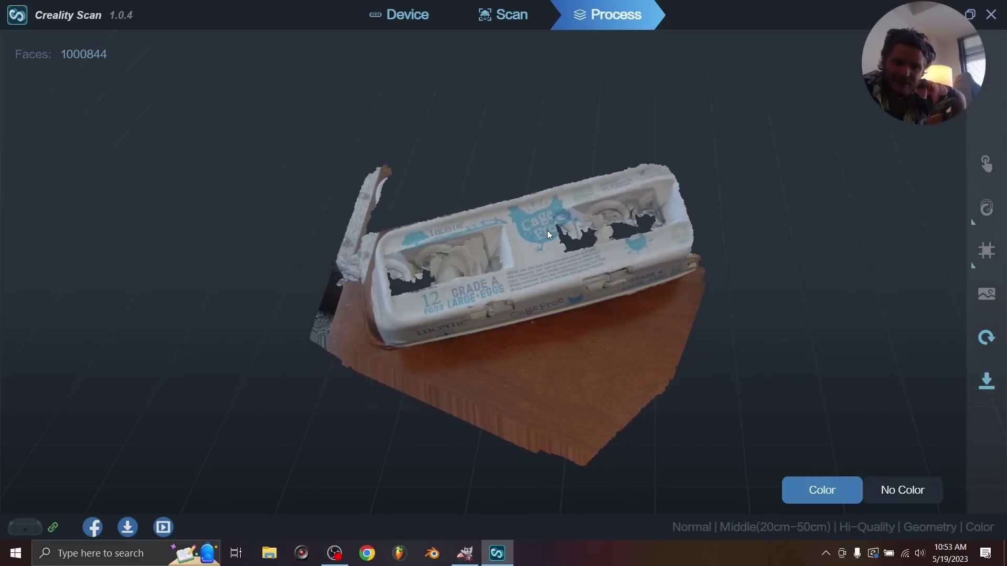
{"action": "scroll", "coordinate": [565, 272], "scroll_direction": "up", "scroll_amount": 8}
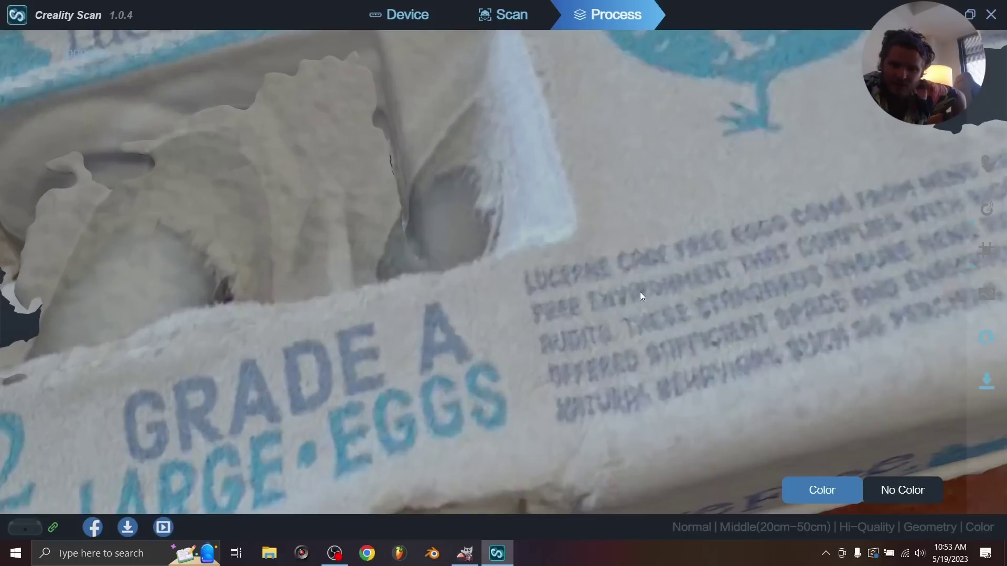
{"action": "scroll", "coordinate": [728, 262], "scroll_direction": "down", "scroll_amount": 8}
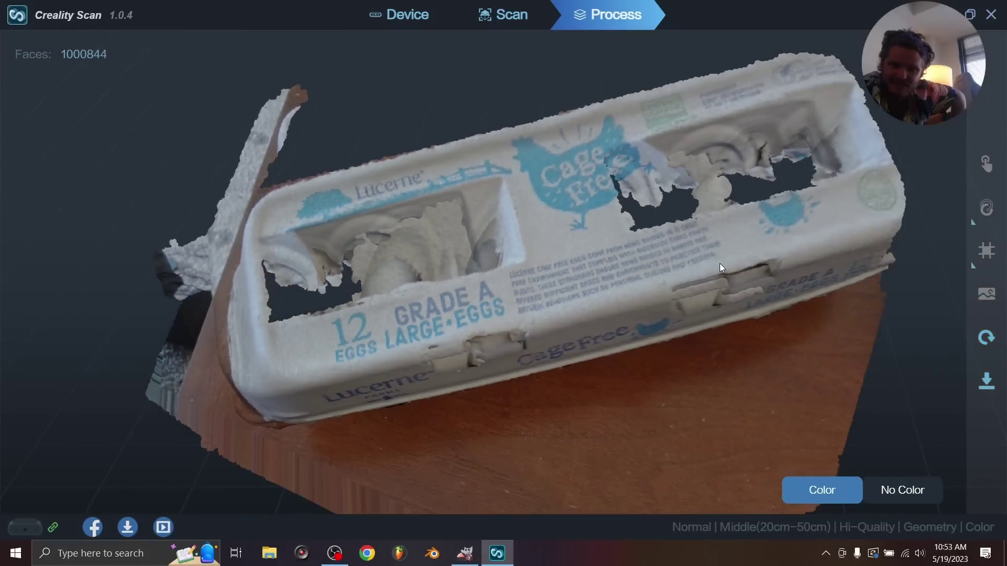
{"action": "left_click_drag", "start_coordinate": [574, 227], "coordinate": [577, 206]}
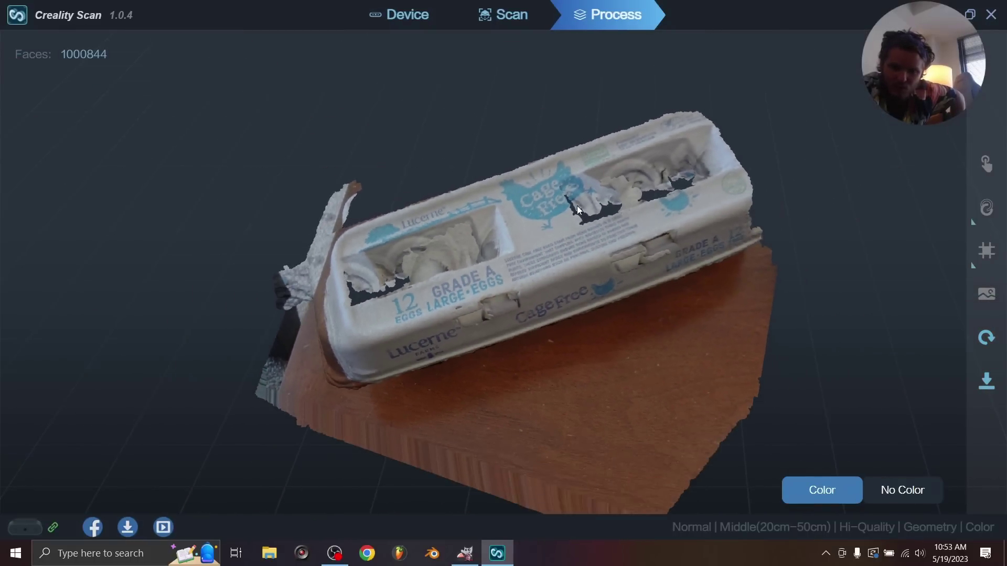